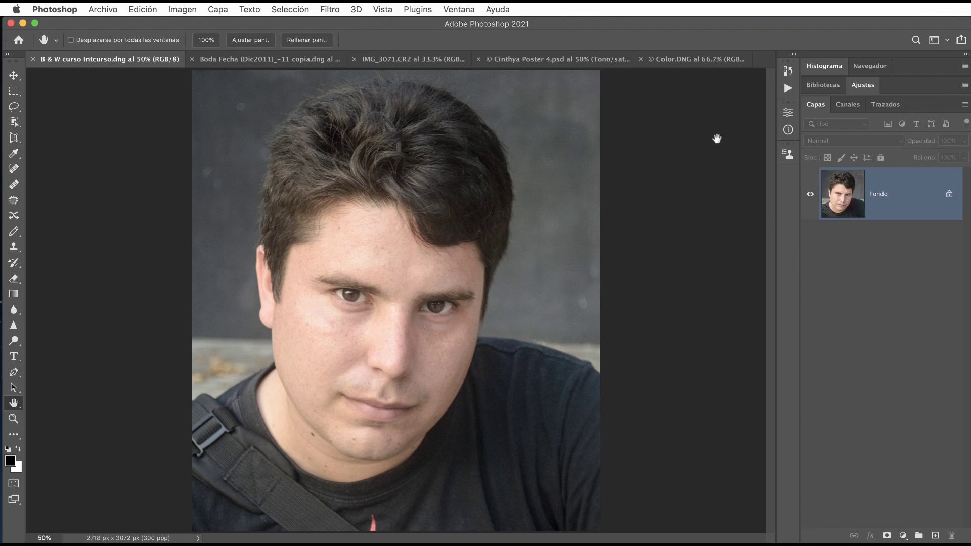
Convert the portrait's background layer for smart filters, then launch Neural Filters on it.
{"action": "left_click", "coordinate": [329, 9]}
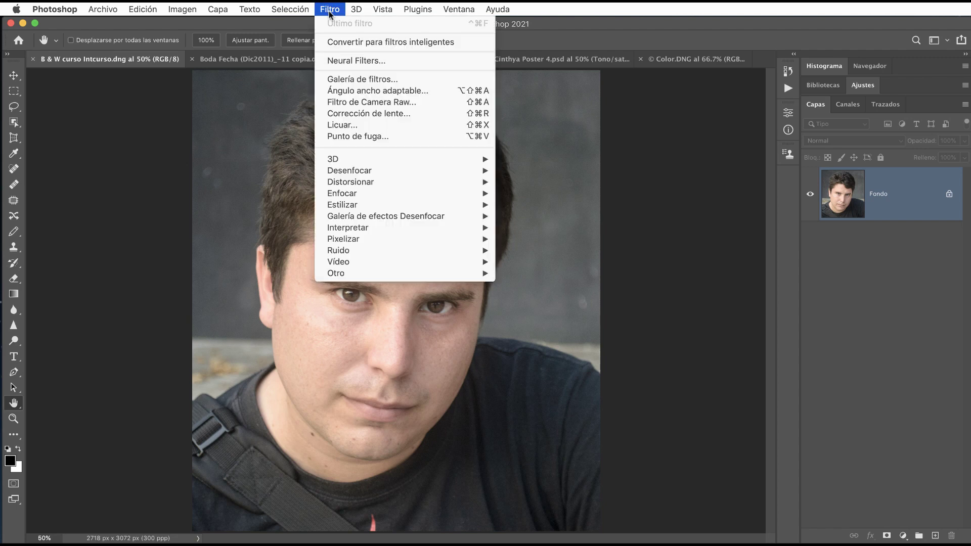
{"action": "left_click", "coordinate": [336, 42]}
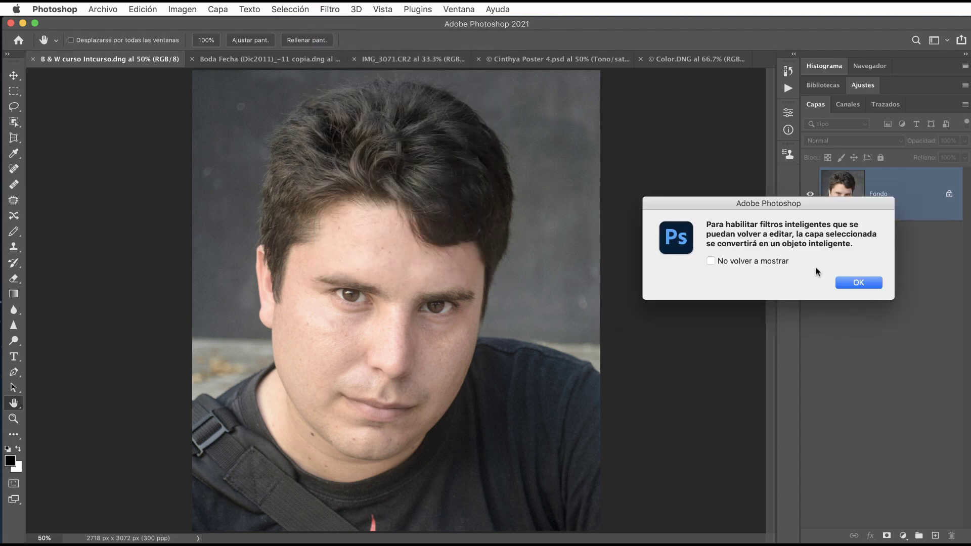
{"action": "left_click", "coordinate": [847, 284]}
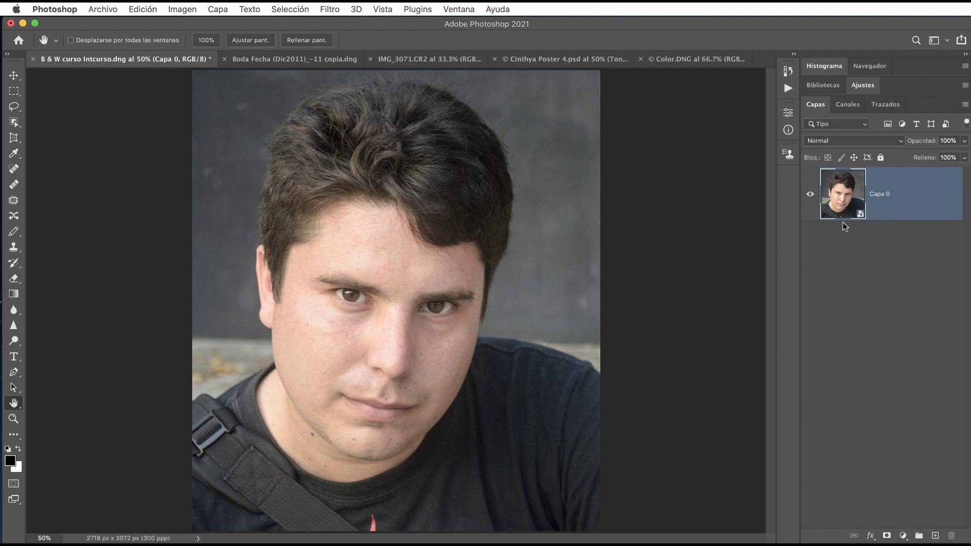
{"action": "left_click", "coordinate": [329, 9]}
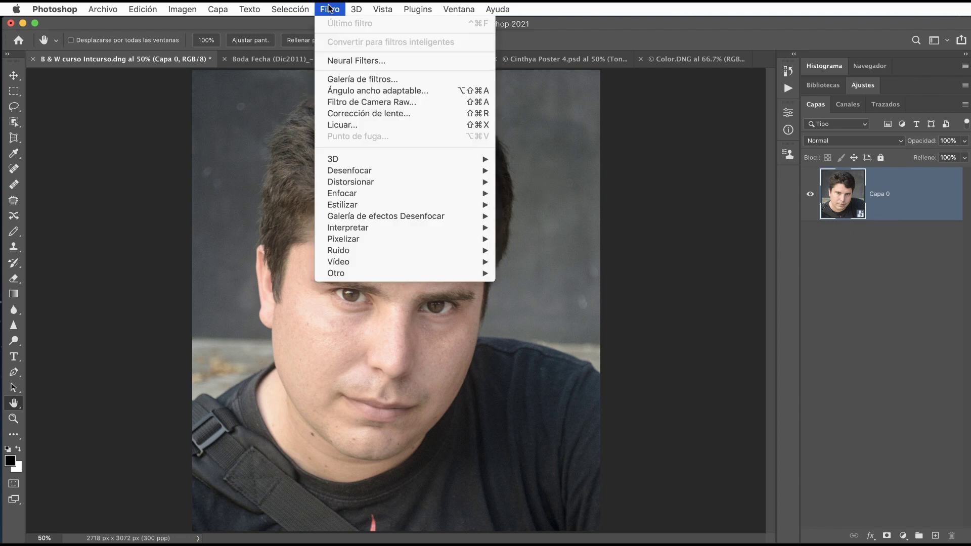
{"action": "left_click", "coordinate": [346, 61]}
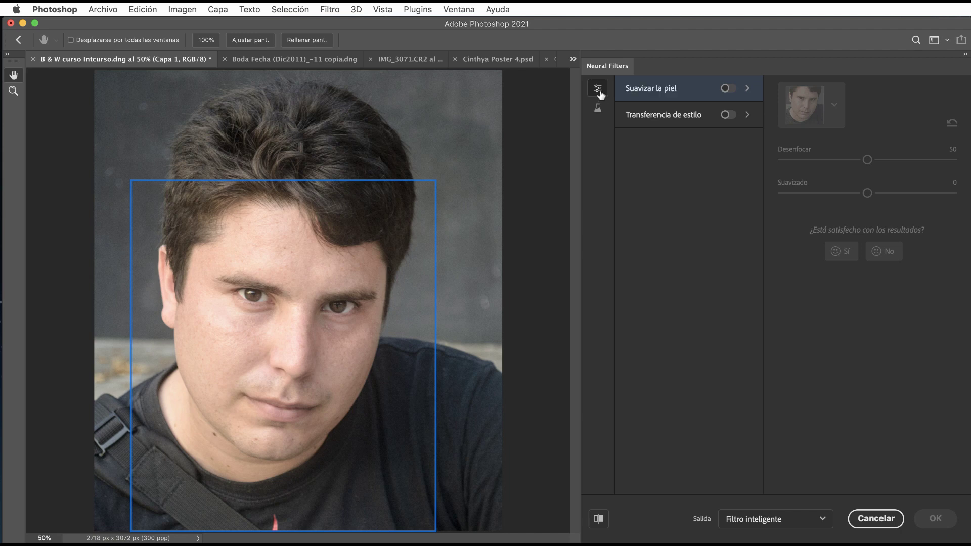
Enable the beta Retrato inteligente filter and set Edad facial to 50.
{"action": "left_click", "coordinate": [597, 109]}
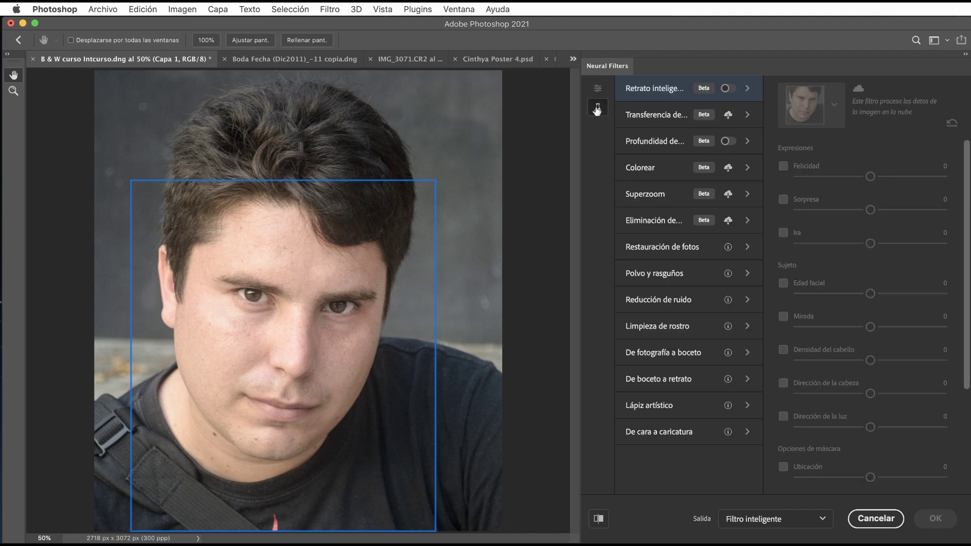
{"action": "mouse_move", "coordinate": [654, 88]}
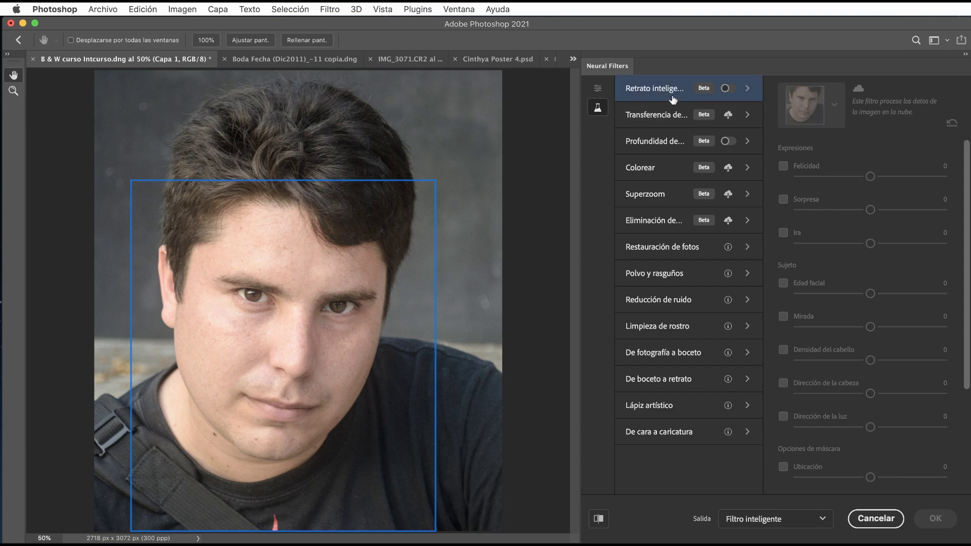
{"action": "left_click", "coordinate": [729, 89]}
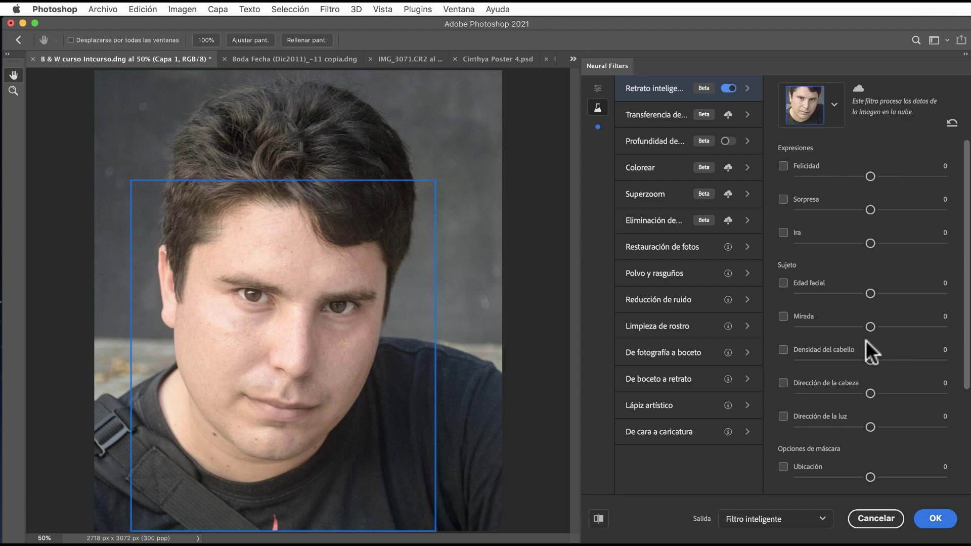
{"action": "left_click_drag", "start_coordinate": [870, 293], "coordinate": [954, 302]}
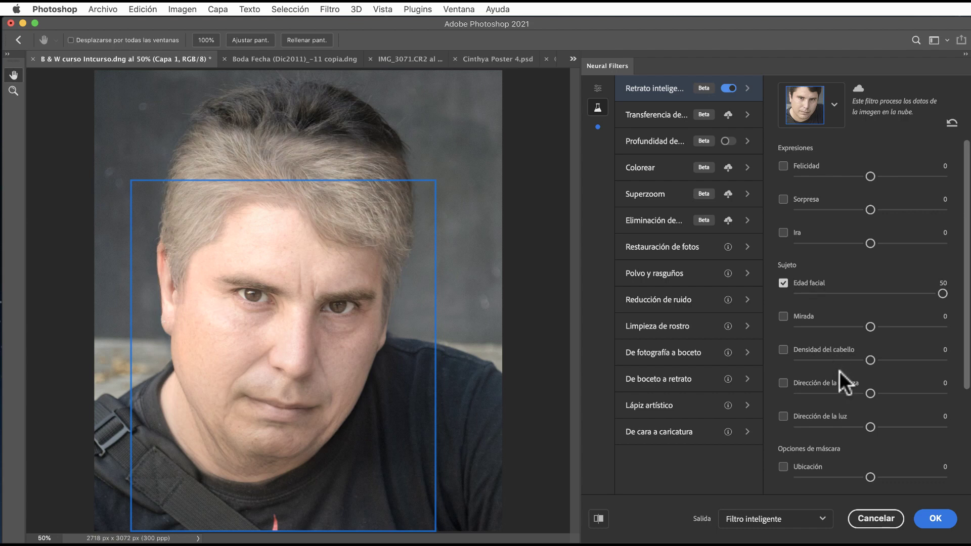
Enable Smart Portrait's Desvanecer option and raise it to 100.
{"action": "scroll", "coordinate": [854, 408], "scroll_direction": "down", "scroll_amount": 1}
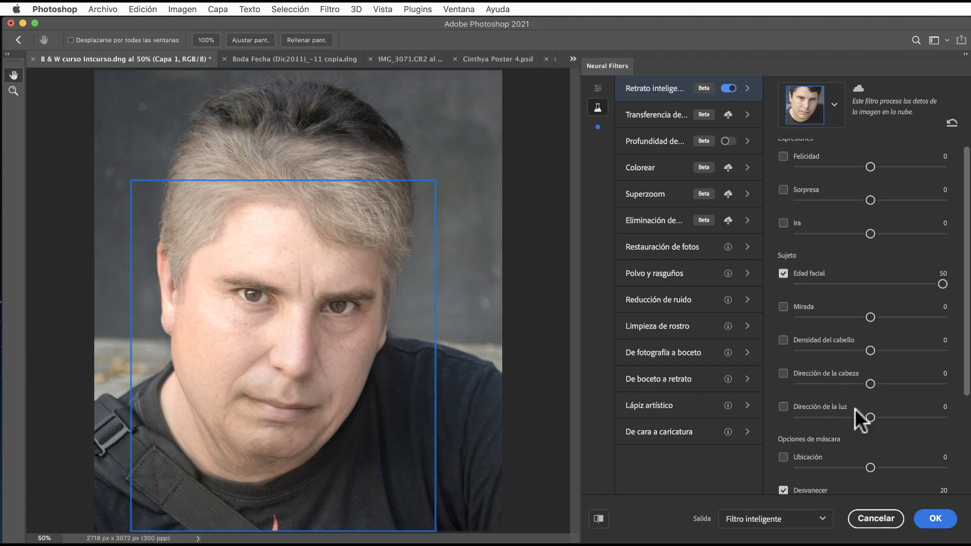
{"action": "scroll", "coordinate": [855, 409], "scroll_direction": "down", "scroll_amount": 2}
{"action": "scroll", "coordinate": [856, 409], "scroll_direction": "down", "scroll_amount": 1}
{"action": "scroll", "coordinate": [857, 409], "scroll_direction": "down", "scroll_amount": 1}
{"action": "scroll", "coordinate": [857, 409], "scroll_direction": "down", "scroll_amount": 1}
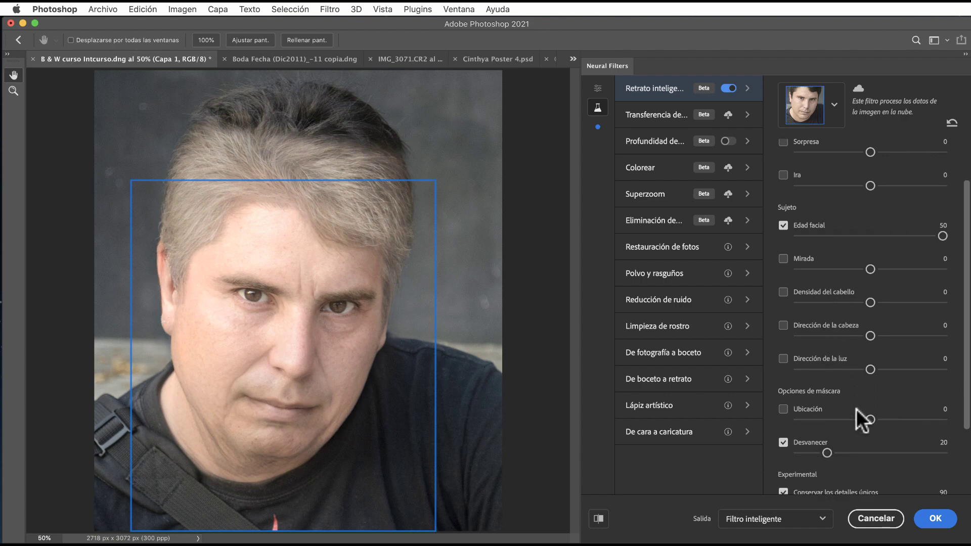
{"action": "scroll", "coordinate": [857, 408], "scroll_direction": "down", "scroll_amount": 1}
{"action": "scroll", "coordinate": [856, 409], "scroll_direction": "down", "scroll_amount": 1}
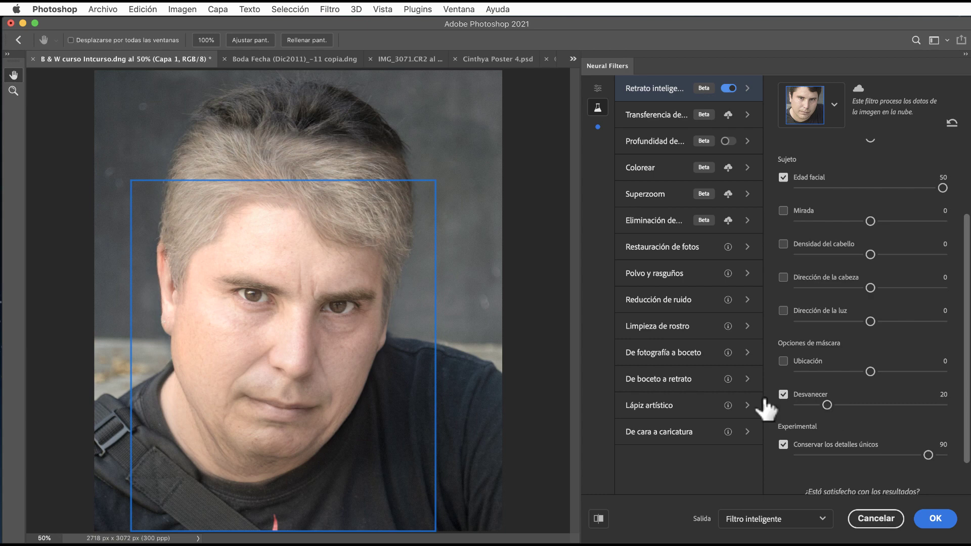
{"action": "left_click", "coordinate": [784, 395]}
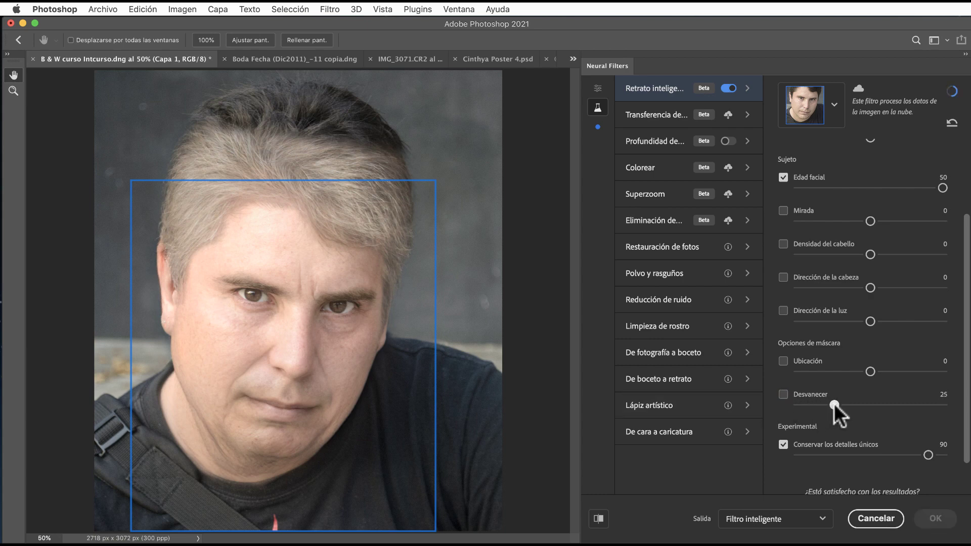
{"action": "left_click_drag", "start_coordinate": [832, 404], "coordinate": [961, 408]}
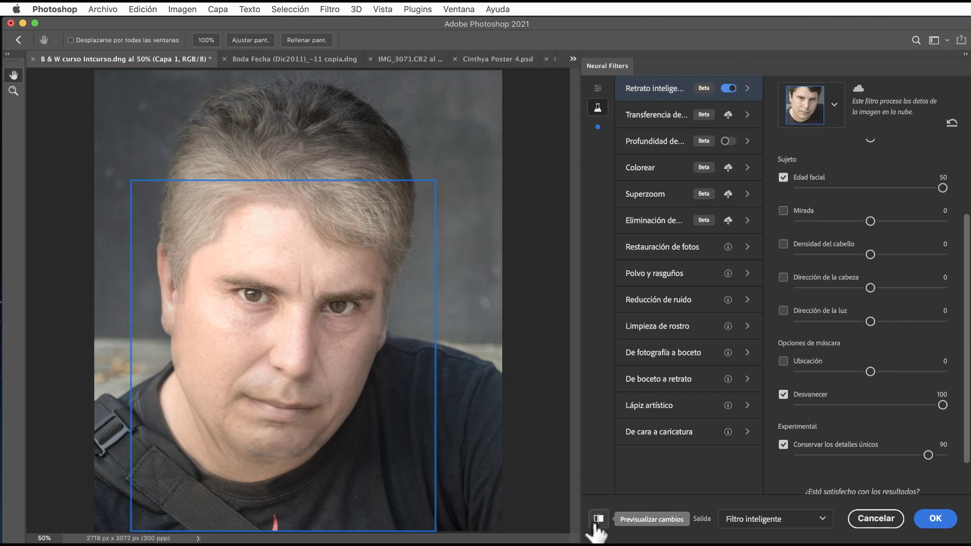
Compare the aged face against the original, then apply Smart Portrait as a Filtro inteligente.
{"action": "left_click", "coordinate": [598, 521]}
{"action": "left_click", "coordinate": [598, 521]}
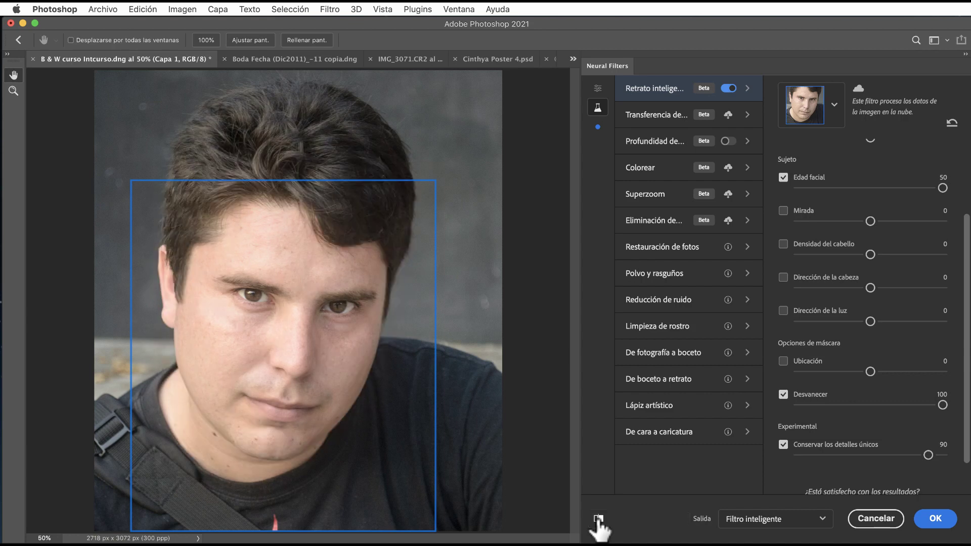
{"action": "left_click", "coordinate": [598, 521]}
{"action": "left_click", "coordinate": [598, 521]}
{"action": "left_click", "coordinate": [599, 521]}
{"action": "left_click", "coordinate": [598, 521]}
{"action": "left_click", "coordinate": [599, 521]}
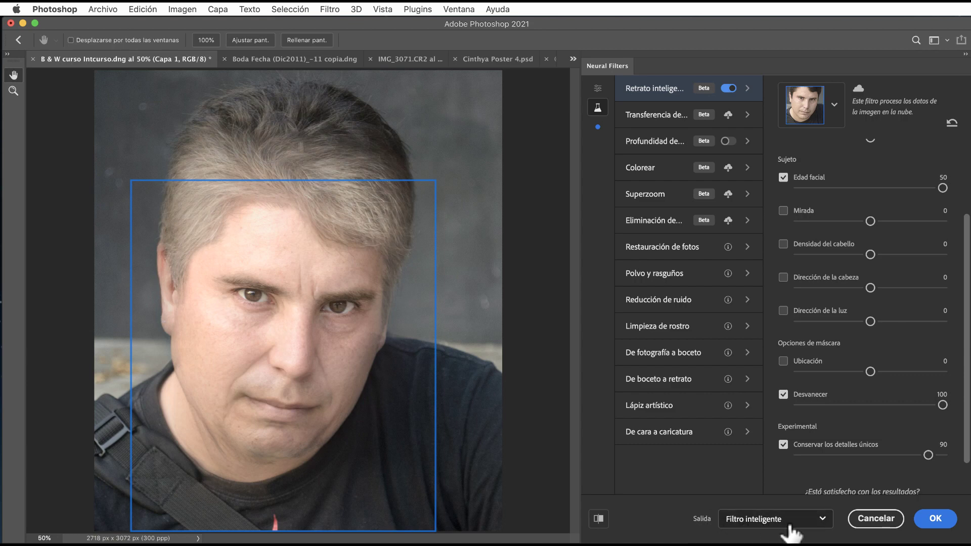
{"action": "left_click", "coordinate": [935, 520]}
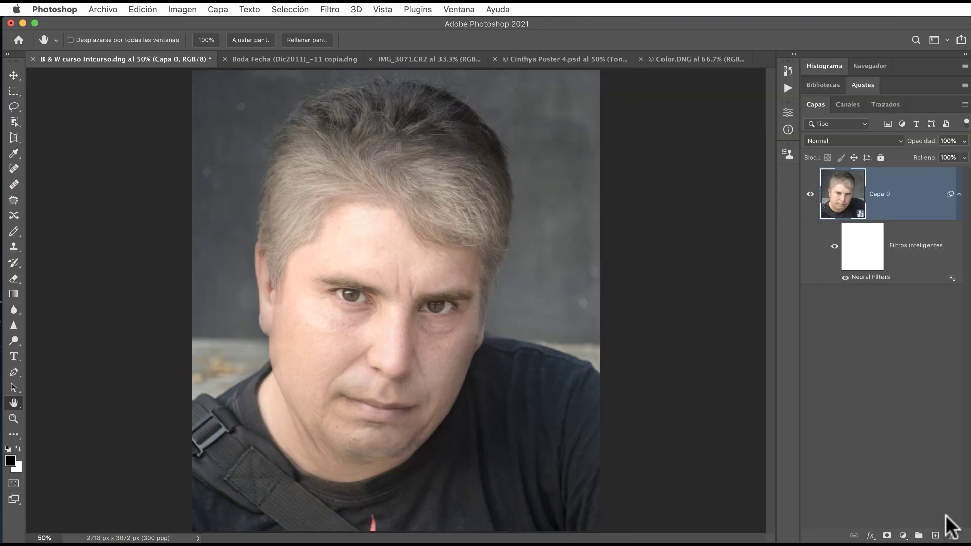
{"action": "left_click", "coordinate": [835, 247]}
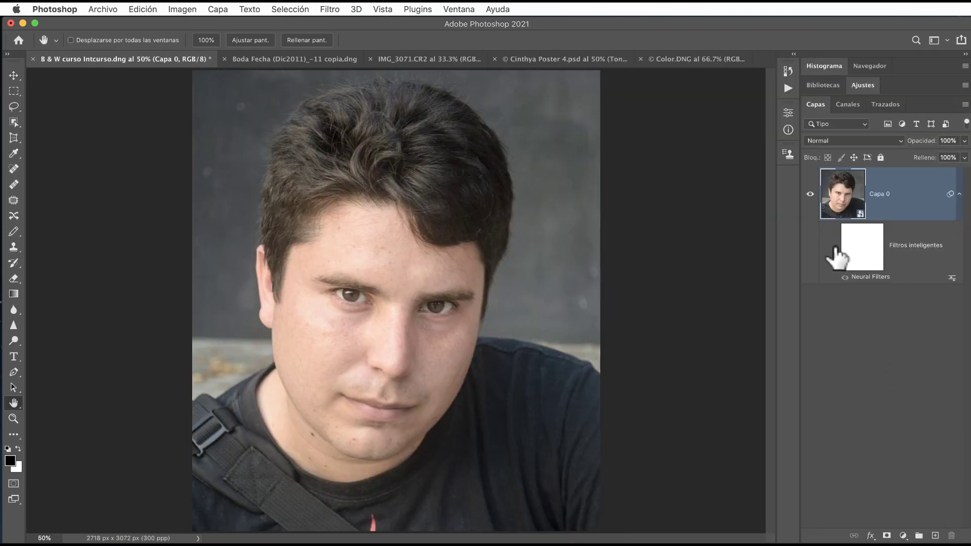
{"action": "left_click", "coordinate": [835, 247]}
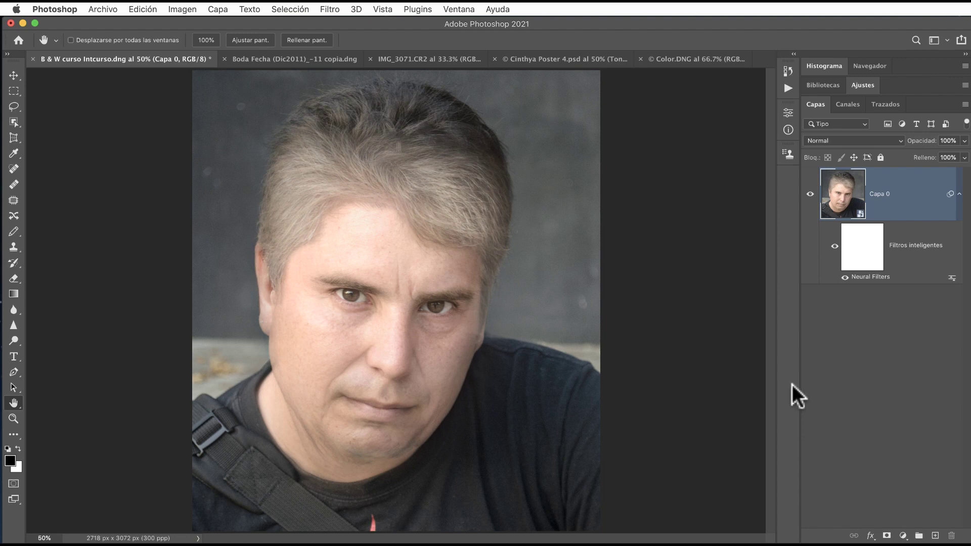
Browse the open portrait documents, finishing on the B & W curso Intcurso.dng portrait.
{"action": "left_click", "coordinate": [694, 53]}
{"action": "left_click", "coordinate": [544, 53]}
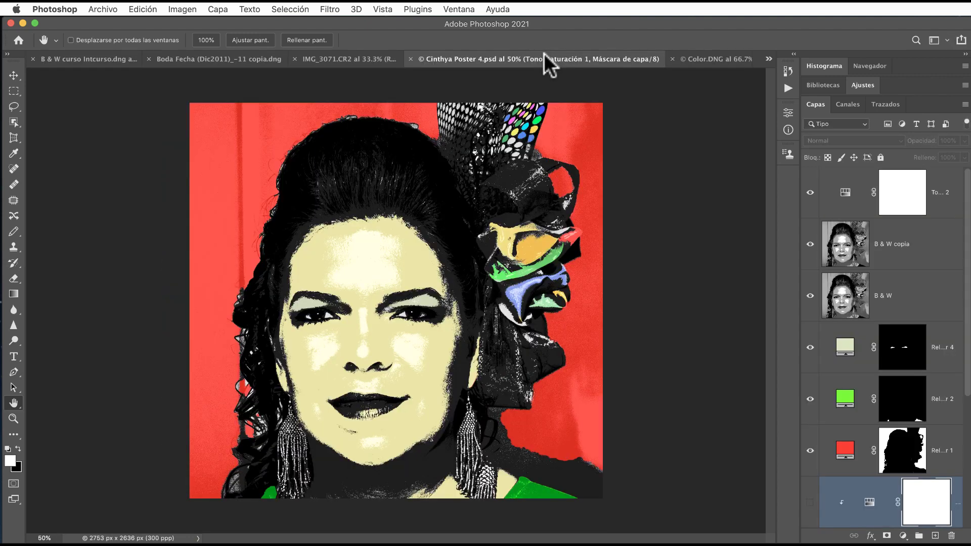
{"action": "left_click", "coordinate": [366, 58]}
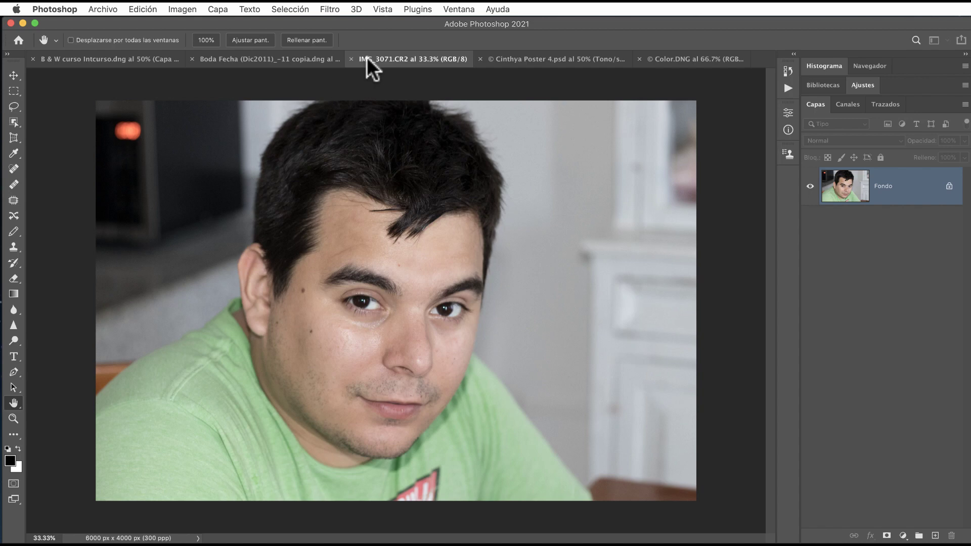
{"action": "left_click", "coordinate": [236, 59]}
{"action": "left_click", "coordinate": [93, 52]}
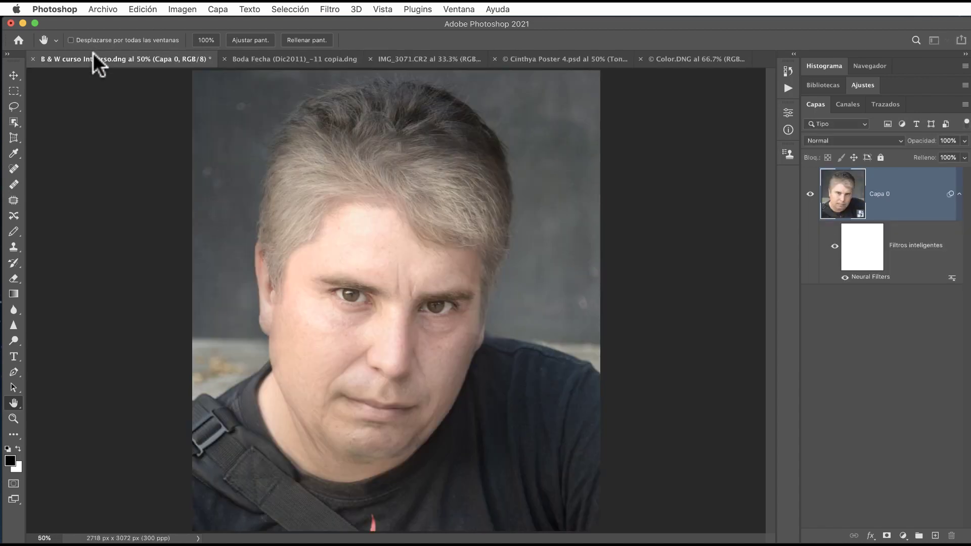
{"action": "left_click", "coordinate": [263, 55]}
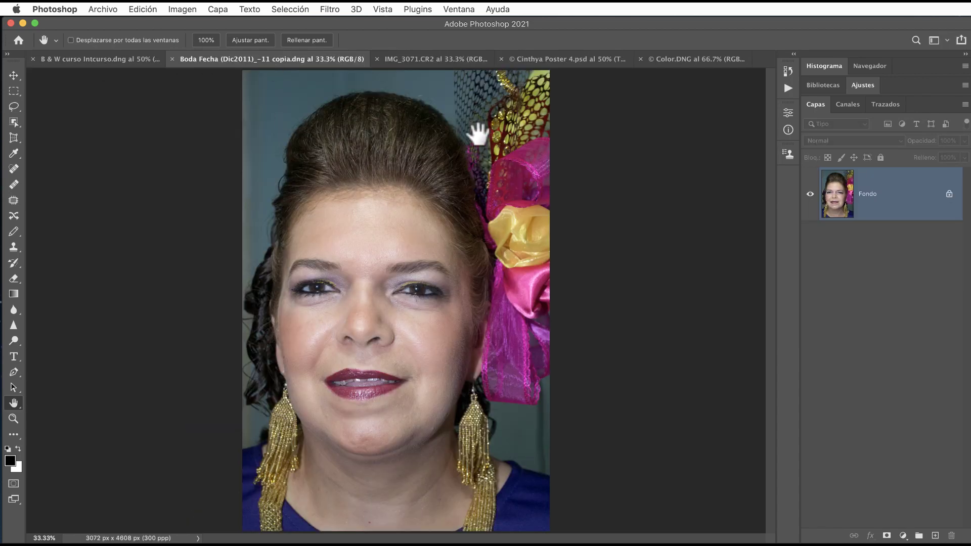
{"action": "left_click", "coordinate": [456, 59]}
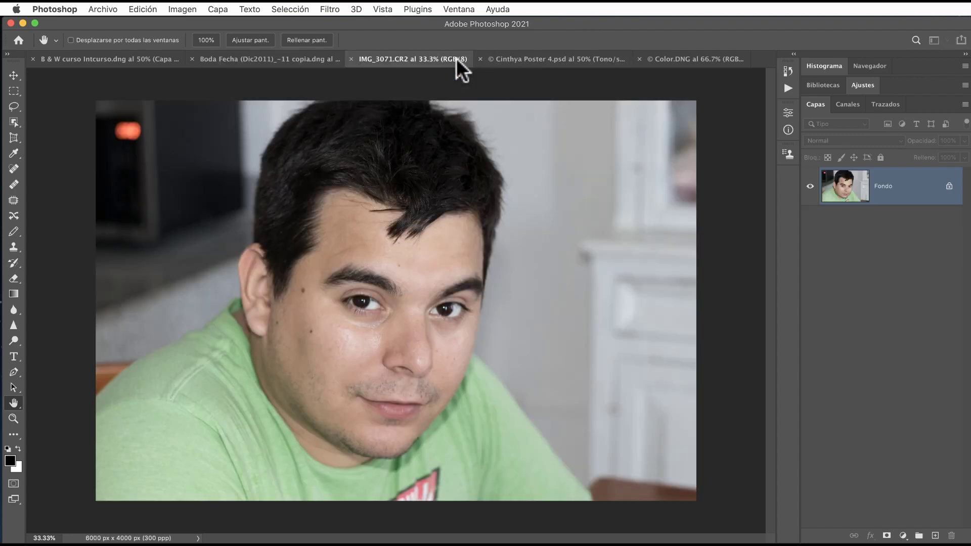
{"action": "left_click", "coordinate": [551, 58]}
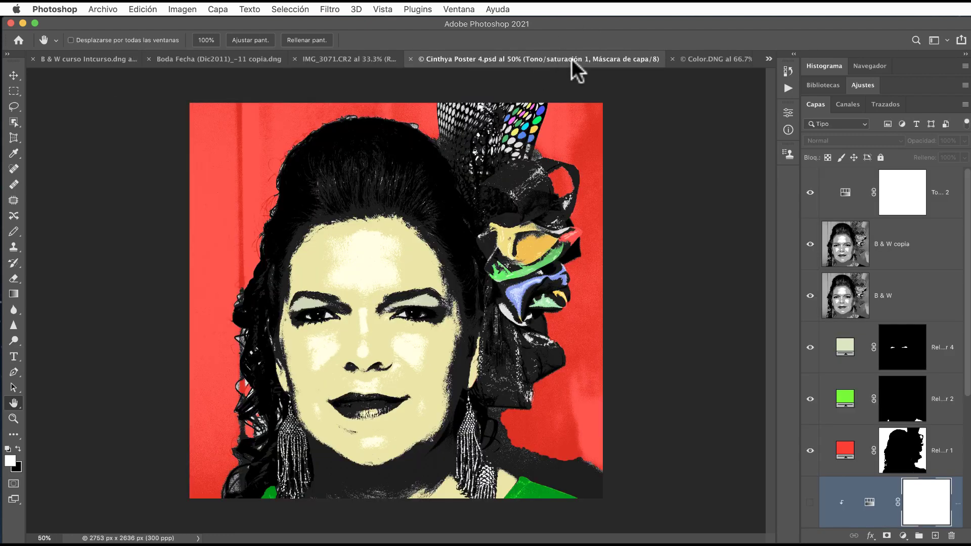
{"action": "left_click", "coordinate": [711, 59]}
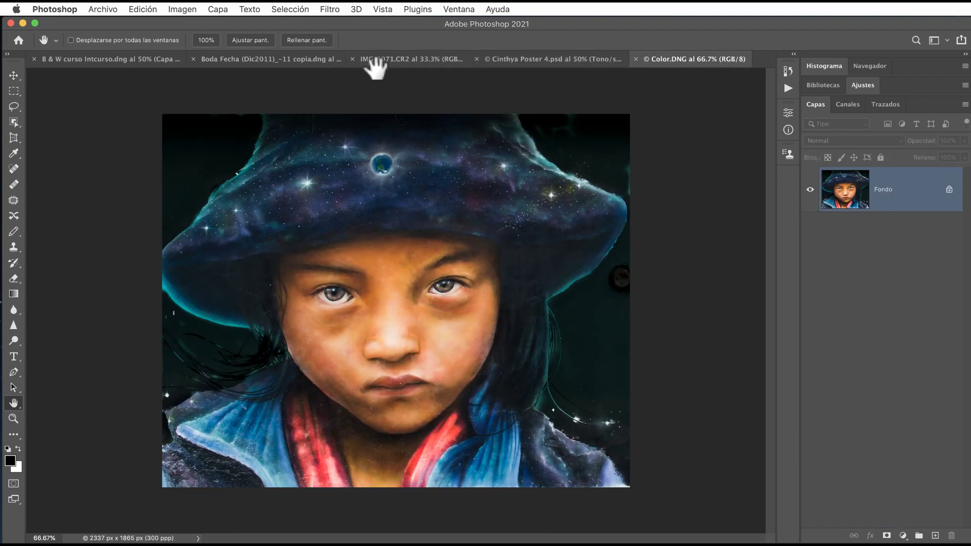
{"action": "left_click", "coordinate": [275, 59]}
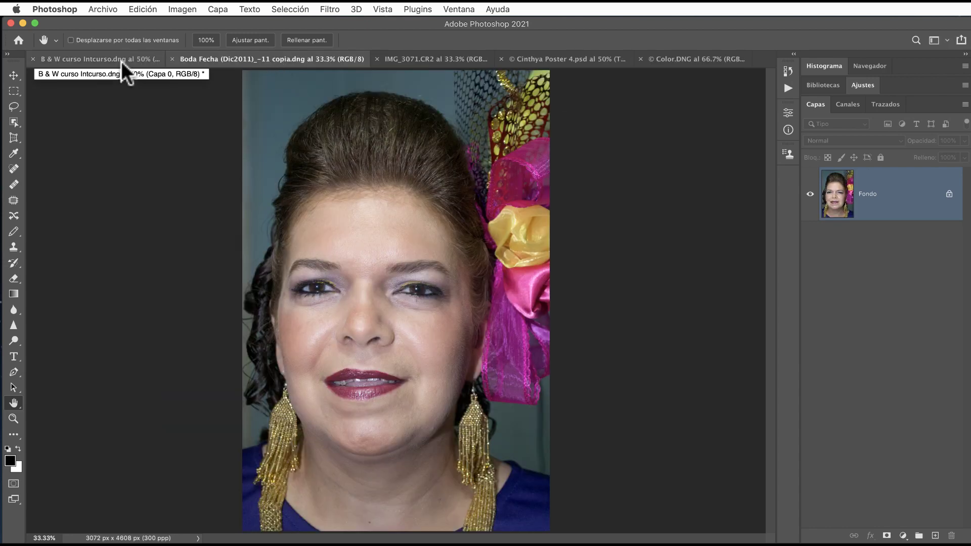
{"action": "left_click", "coordinate": [120, 61]}
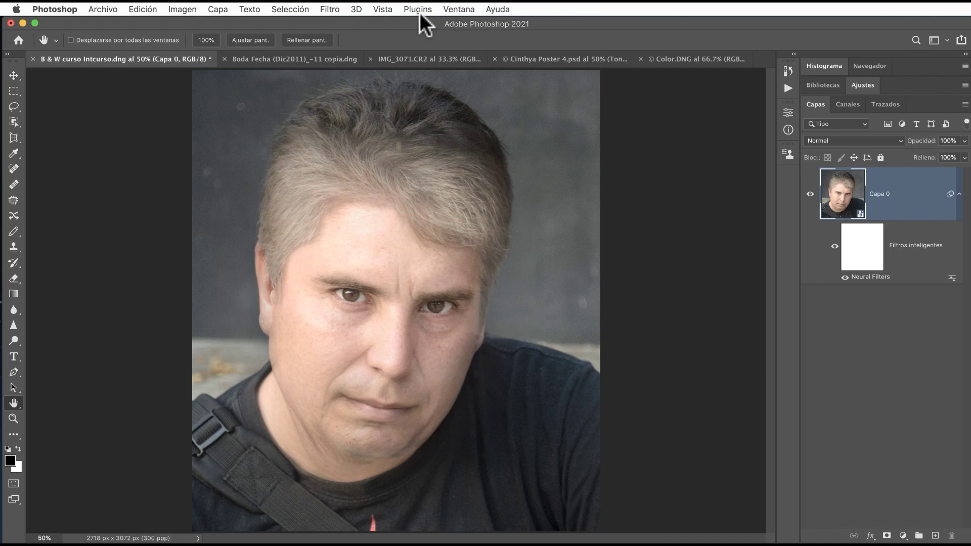
Reopen Neural Filters on the man's portrait with the beta filter list showing.
{"action": "left_click", "coordinate": [328, 8]}
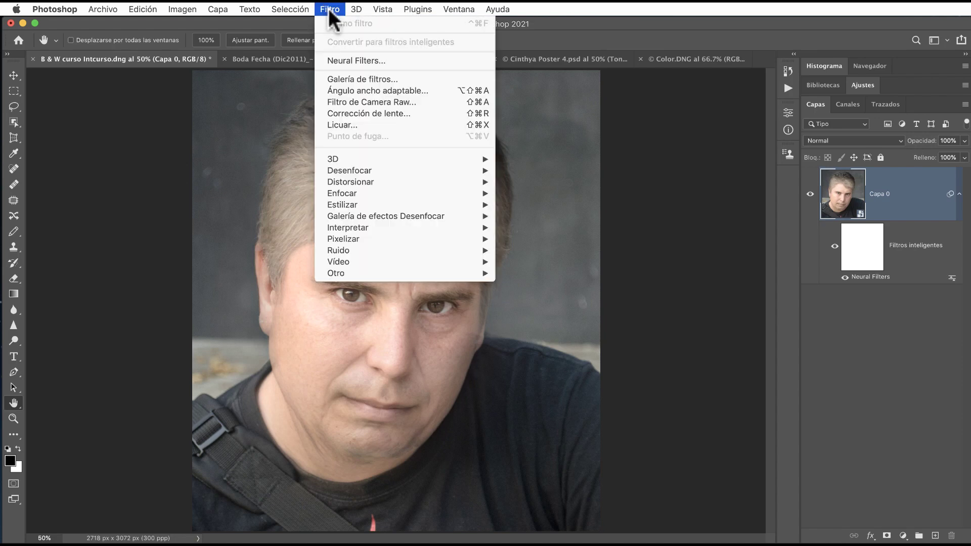
{"action": "left_click", "coordinate": [347, 60]}
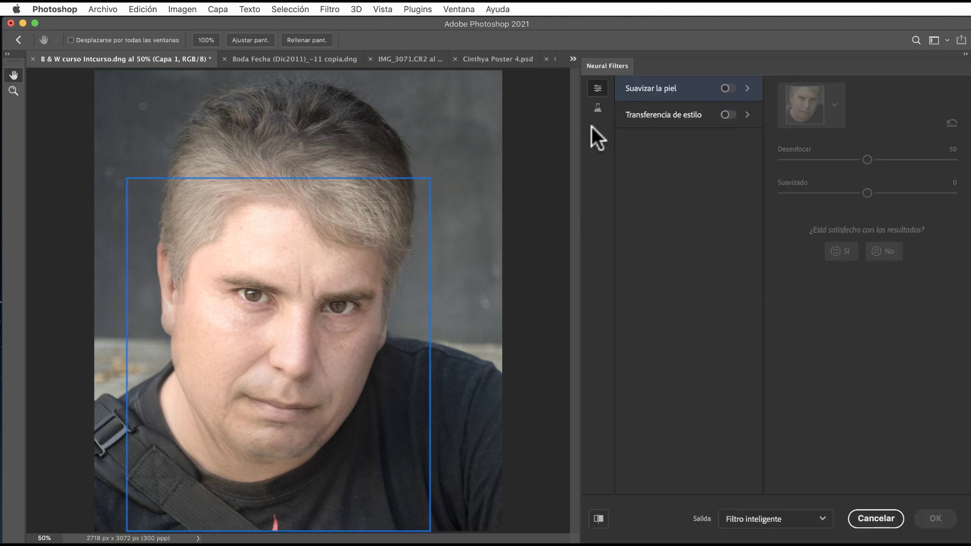
{"action": "left_click", "coordinate": [597, 110]}
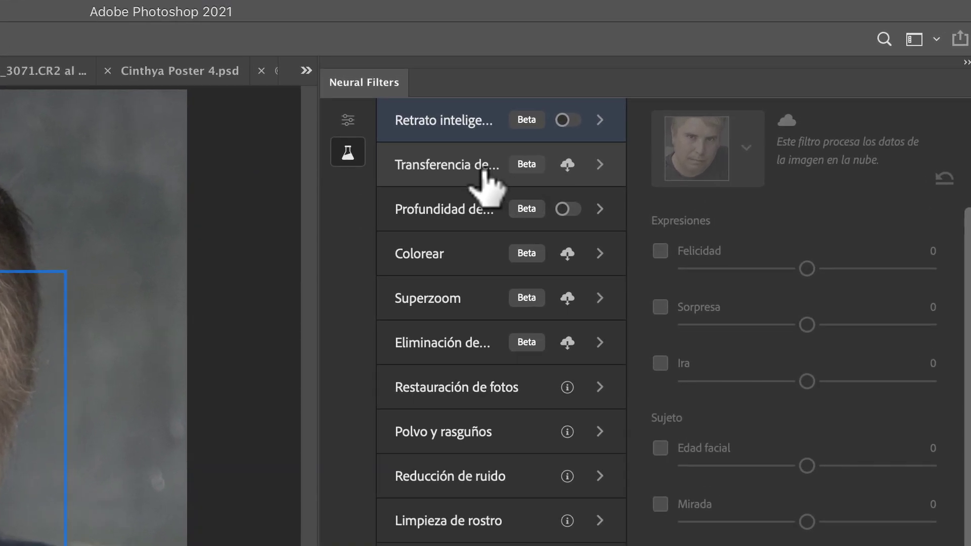
{"action": "mouse_move", "coordinate": [568, 165]}
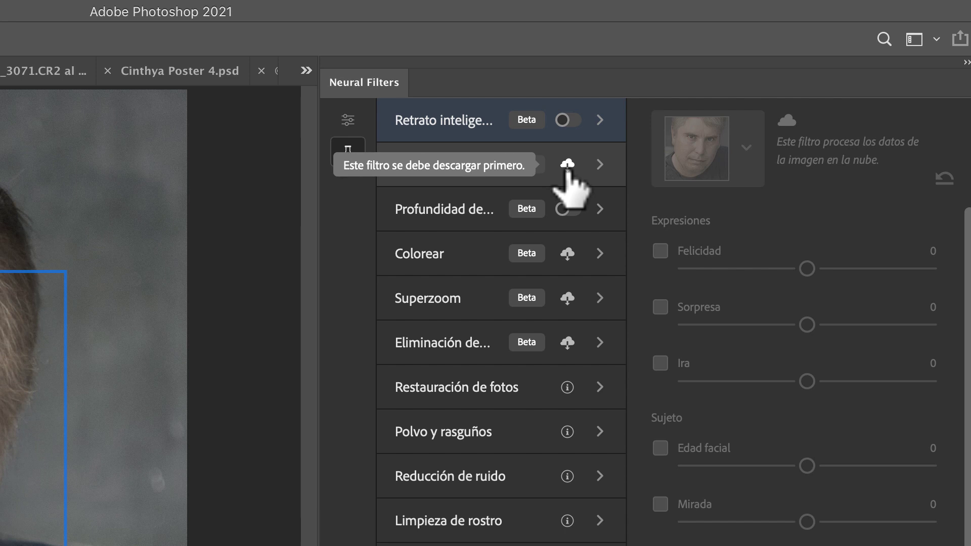
Download and enable Transferencia de maquillaje with the red pop-art poster as reference.
{"action": "left_click", "coordinate": [567, 167]}
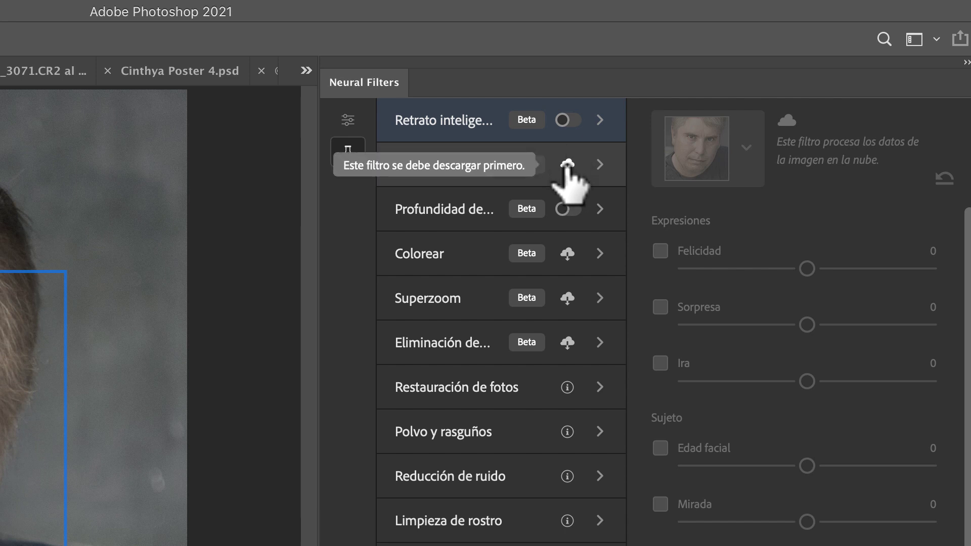
{"action": "left_click", "coordinate": [568, 165]}
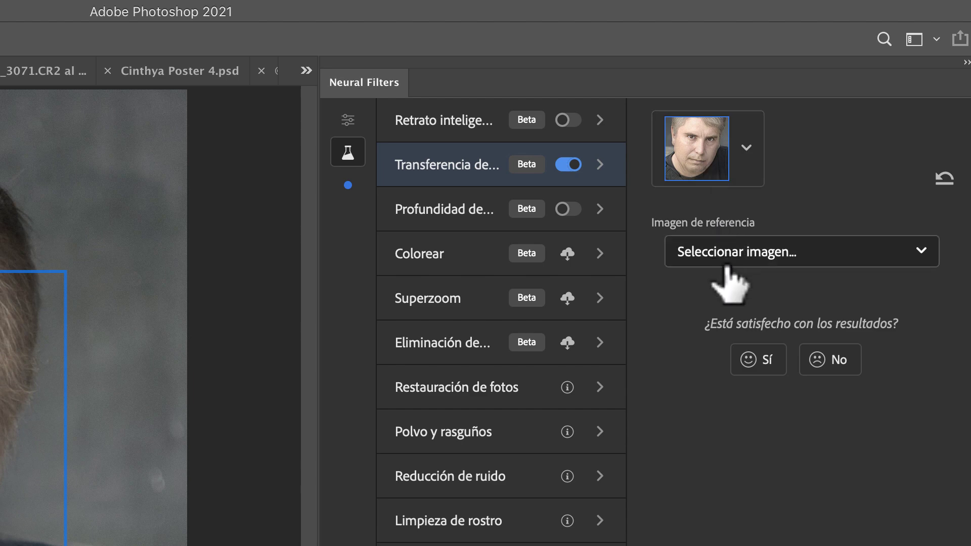
{"action": "left_click", "coordinate": [757, 252]}
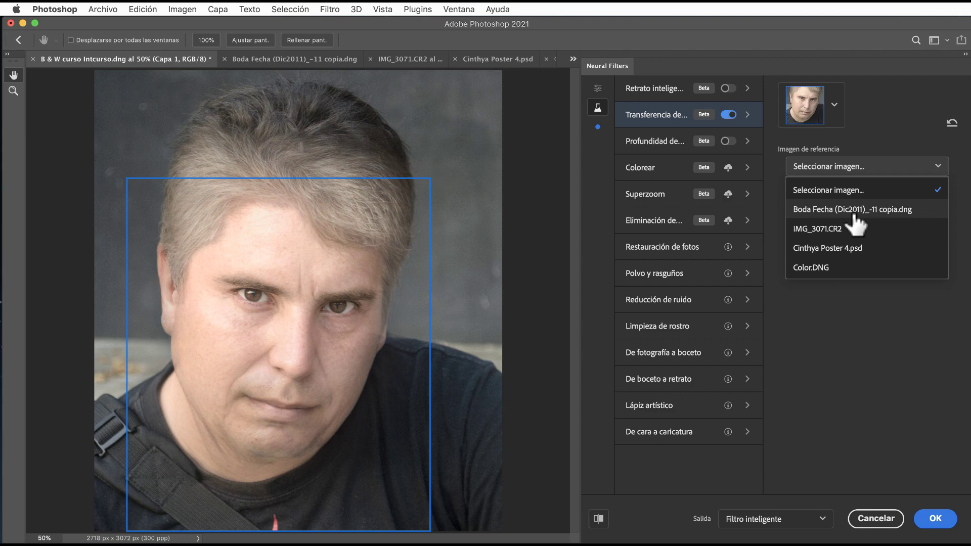
{"action": "left_click", "coordinate": [836, 248]}
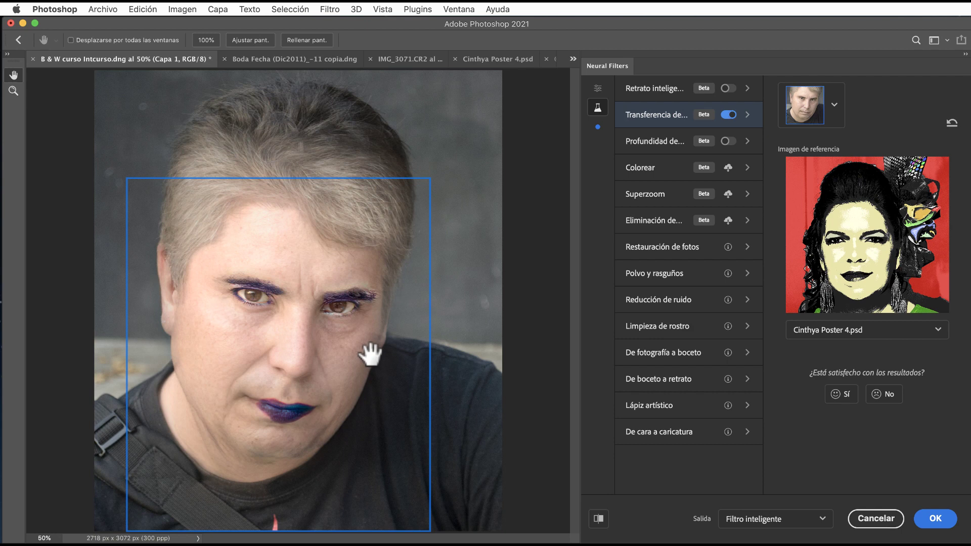
Try the child's portrait as makeup reference, then settle back on the pop-art poster.
{"action": "left_click", "coordinate": [871, 330]}
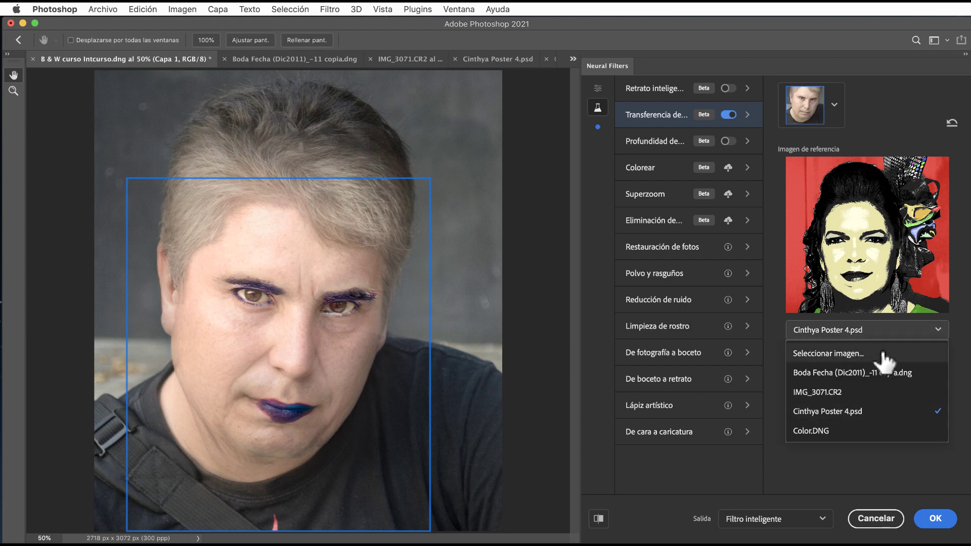
{"action": "left_click", "coordinate": [893, 372]}
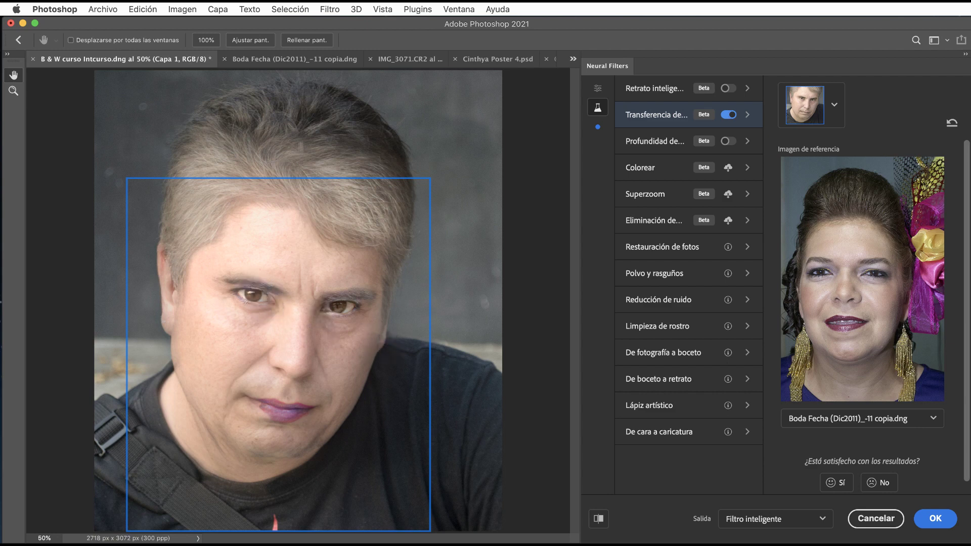
{"action": "left_click", "coordinate": [898, 420]}
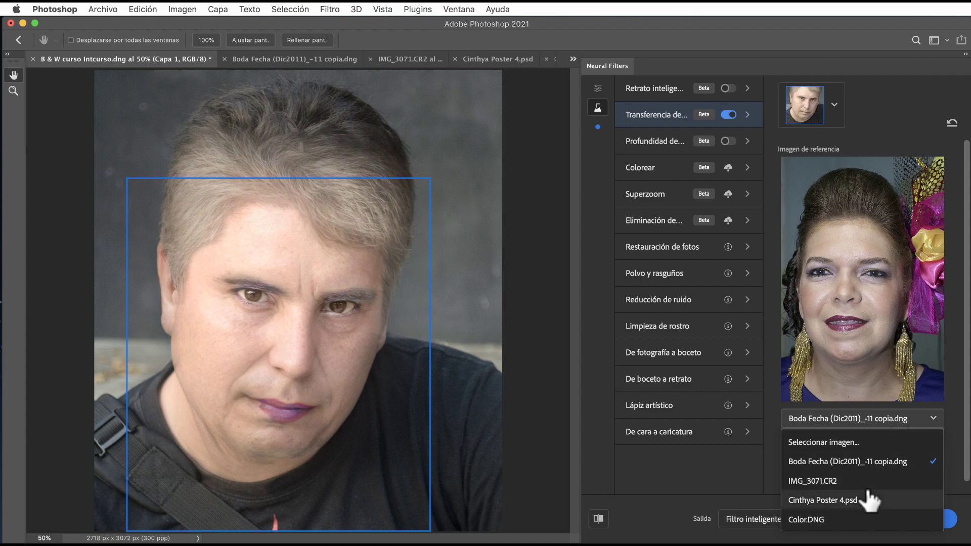
{"action": "left_click", "coordinate": [845, 526]}
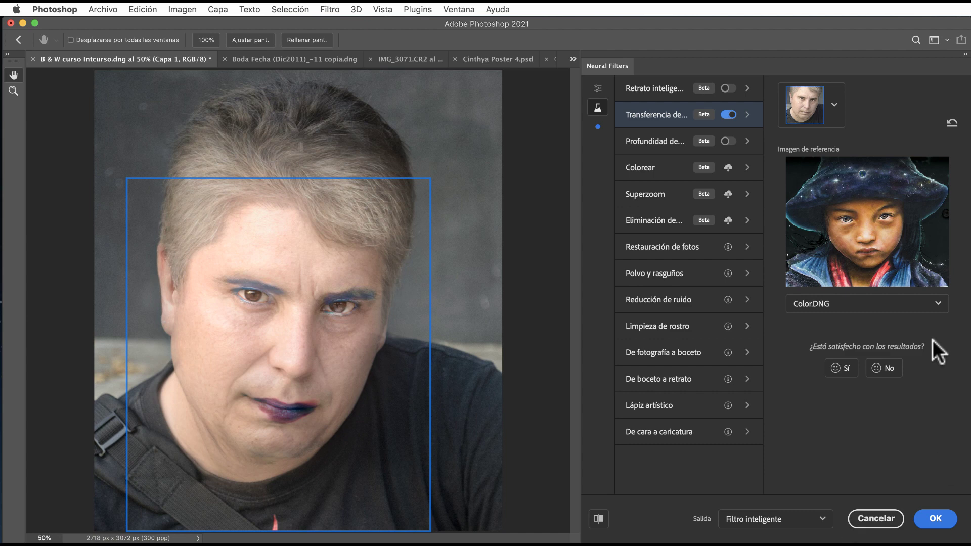
{"action": "left_click", "coordinate": [888, 302]}
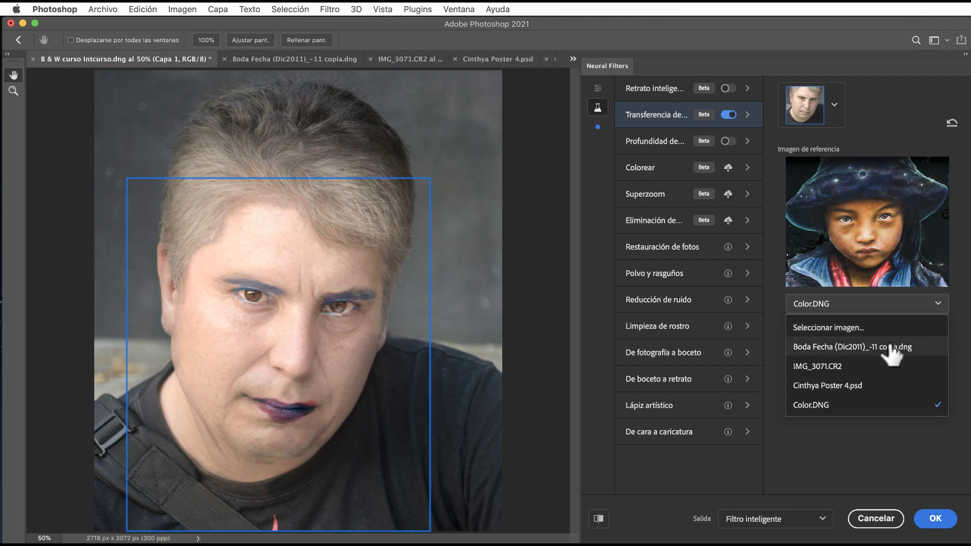
{"action": "left_click", "coordinate": [888, 385]}
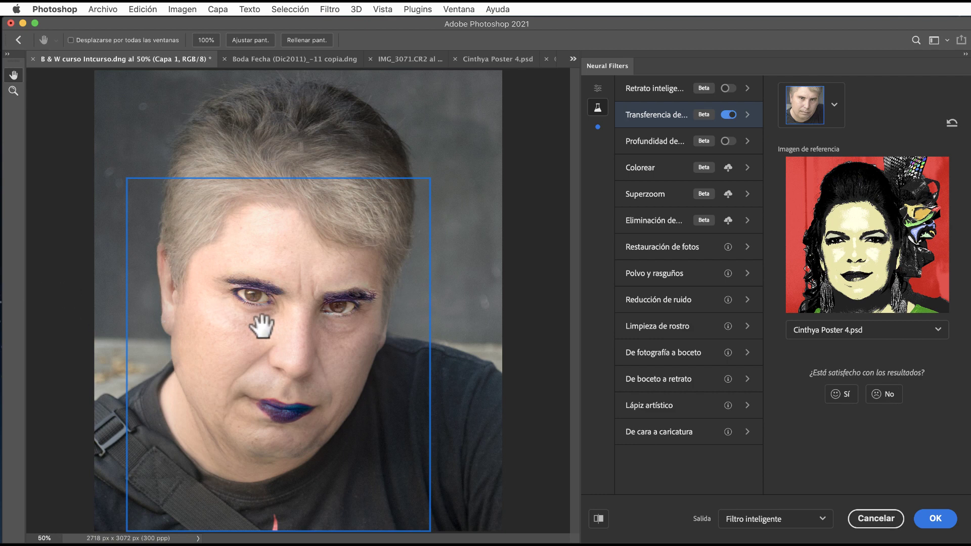
{"action": "scroll", "coordinate": [262, 326], "scroll_direction": "up", "scroll_amount": 1}
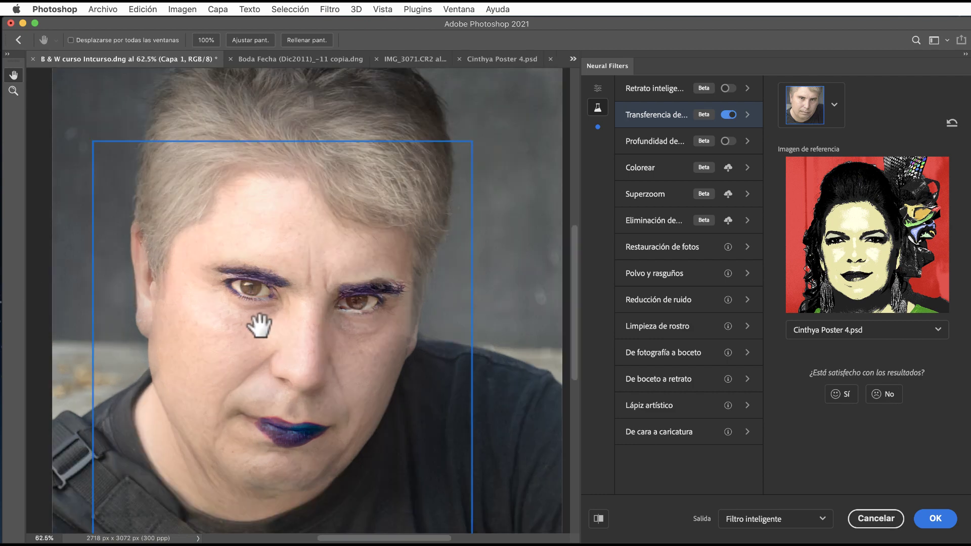
Apply Makeup Transfer as a smart filter, then toggle each Neural Filters layer to compare.
{"action": "left_click", "coordinate": [935, 518]}
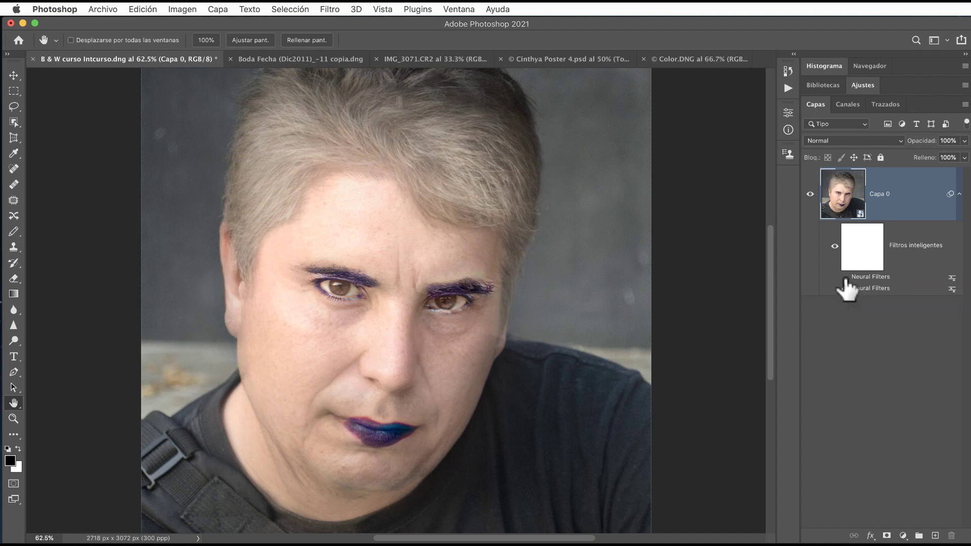
{"action": "left_click", "coordinate": [845, 278]}
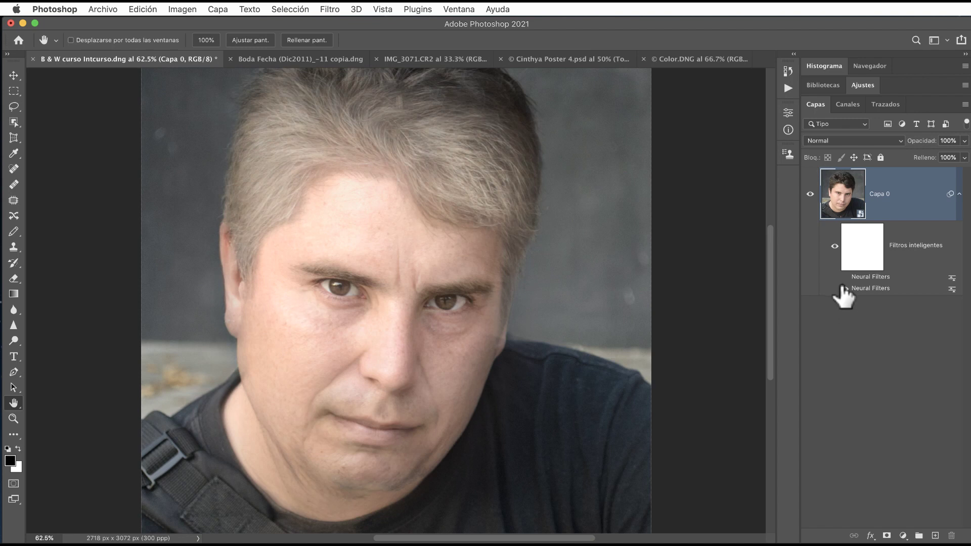
{"action": "left_click", "coordinate": [845, 277]}
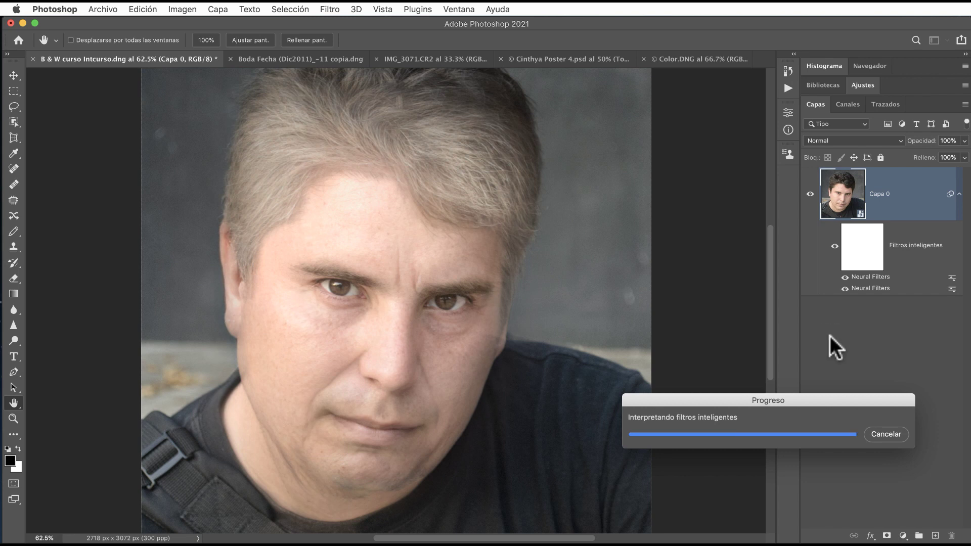
{"action": "left_click", "coordinate": [845, 289]}
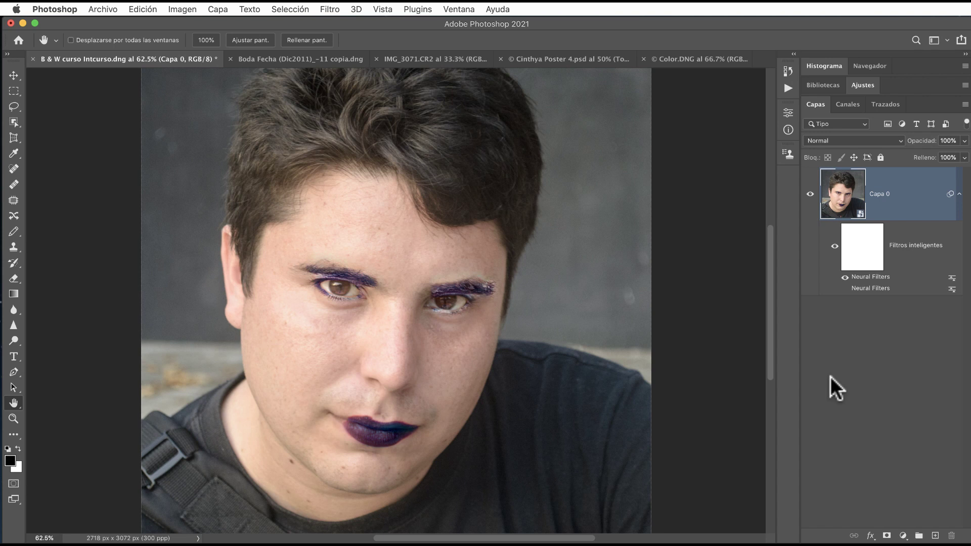
{"action": "left_click", "coordinate": [845, 288]}
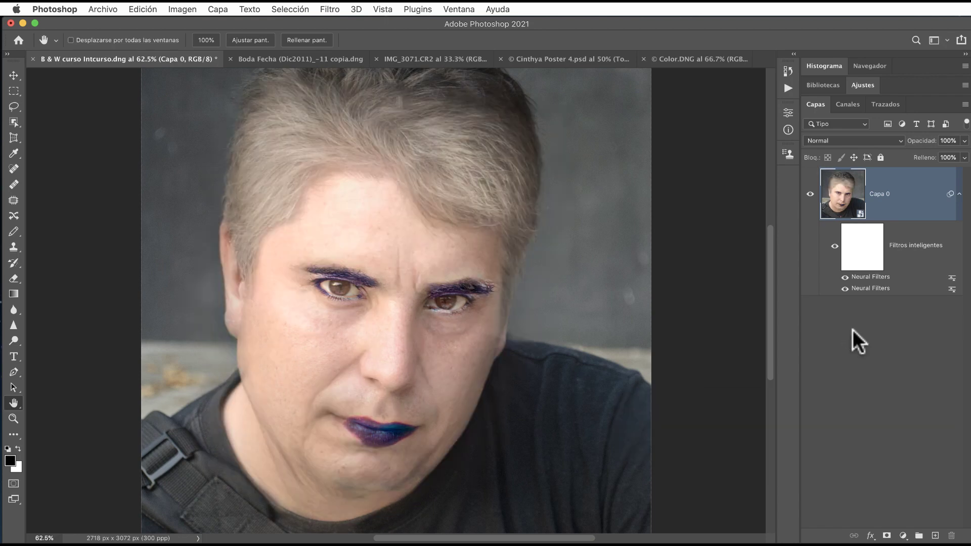
Switch to IMG_3071.CR2, convert it to a smart object, and launch Neural Filters.
{"action": "left_click", "coordinate": [565, 61]}
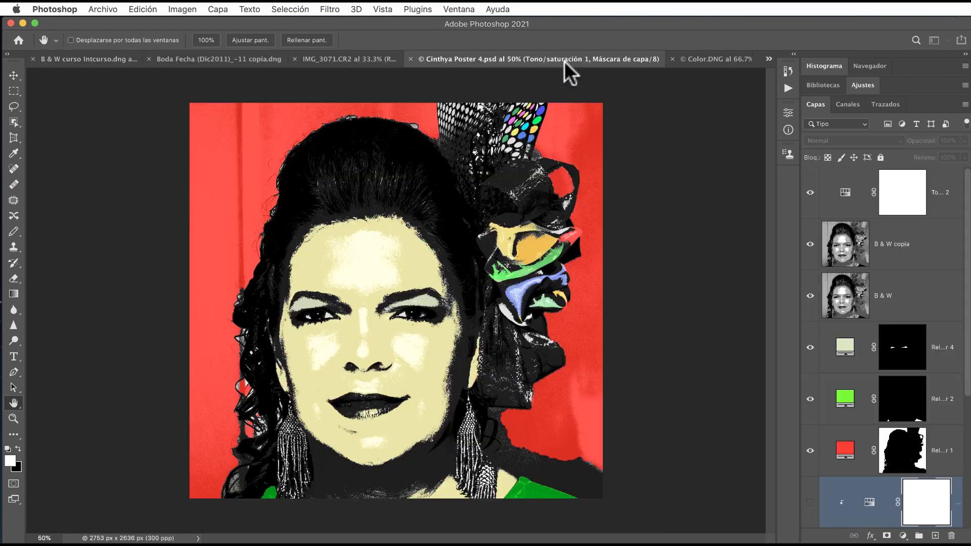
{"action": "left_click", "coordinate": [365, 54]}
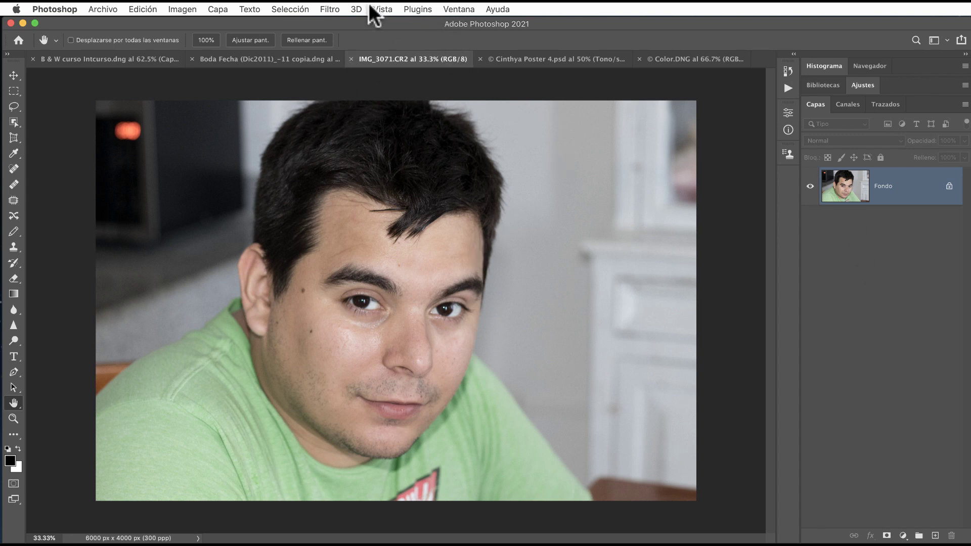
{"action": "left_click", "coordinate": [326, 9]}
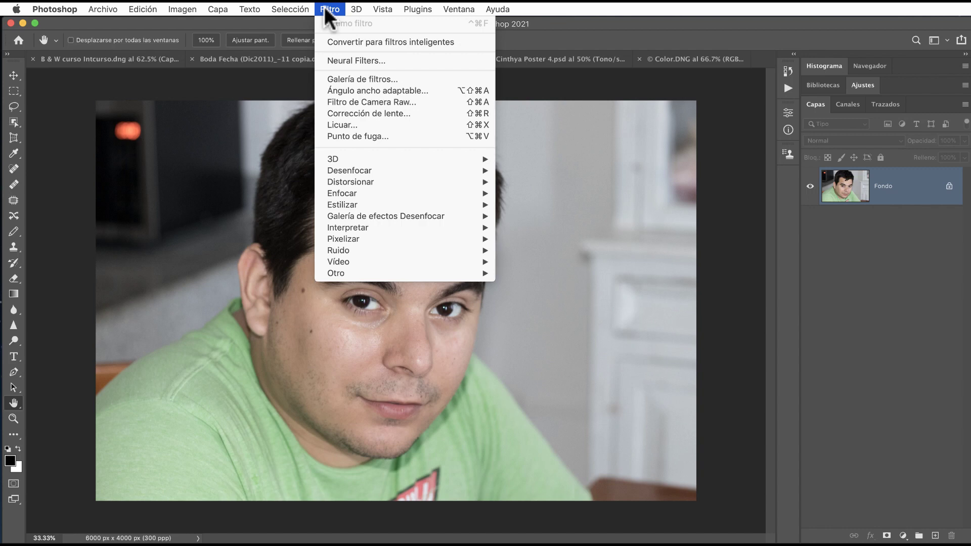
{"action": "left_click", "coordinate": [335, 40]}
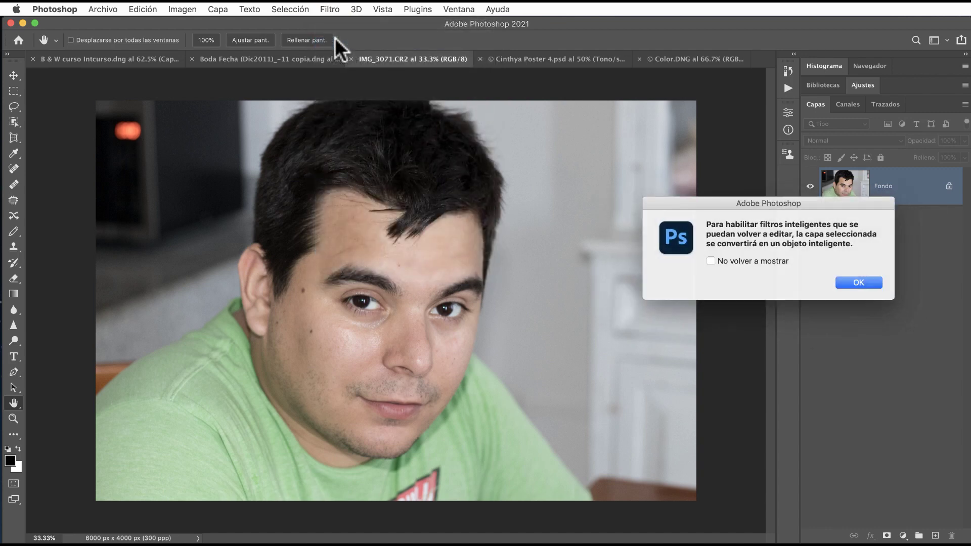
{"action": "left_click", "coordinate": [858, 281]}
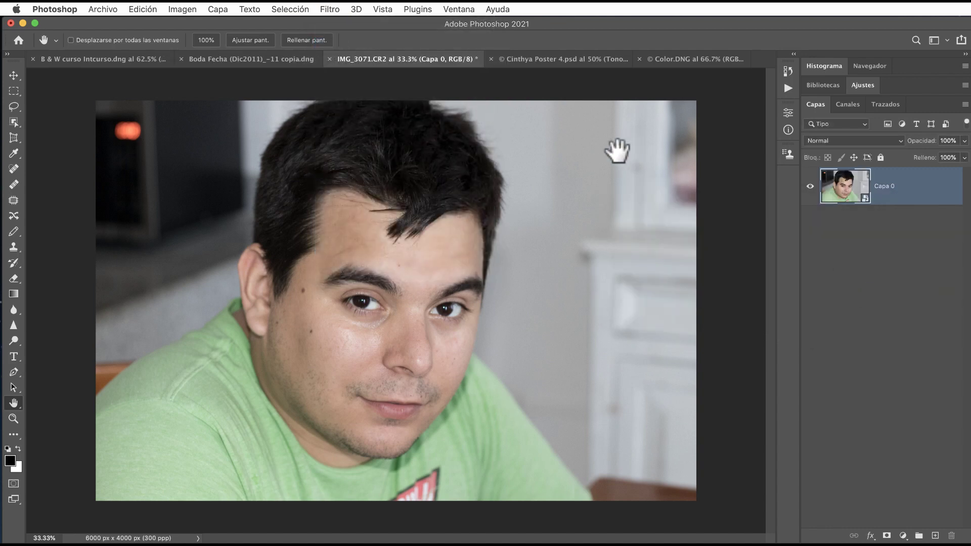
{"action": "left_click", "coordinate": [330, 9]}
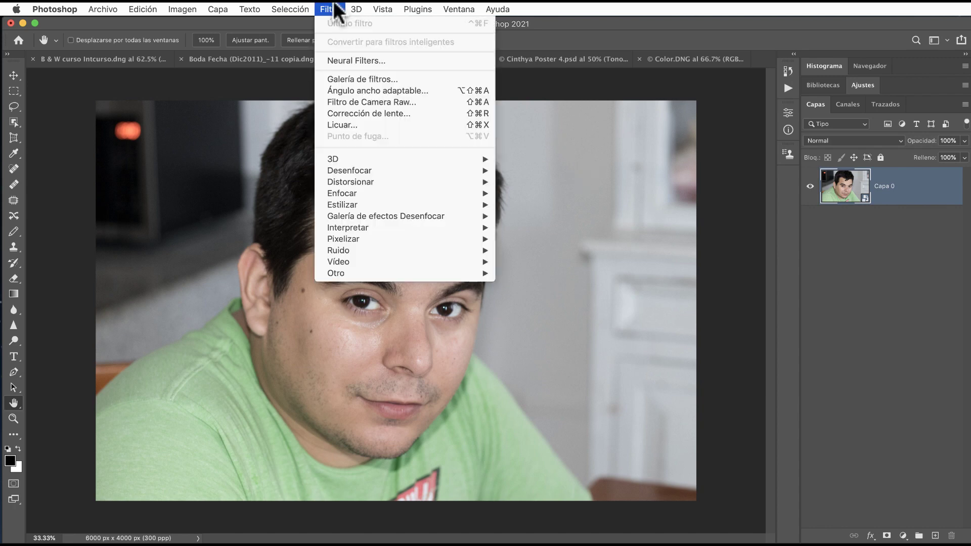
{"action": "left_click", "coordinate": [344, 59]}
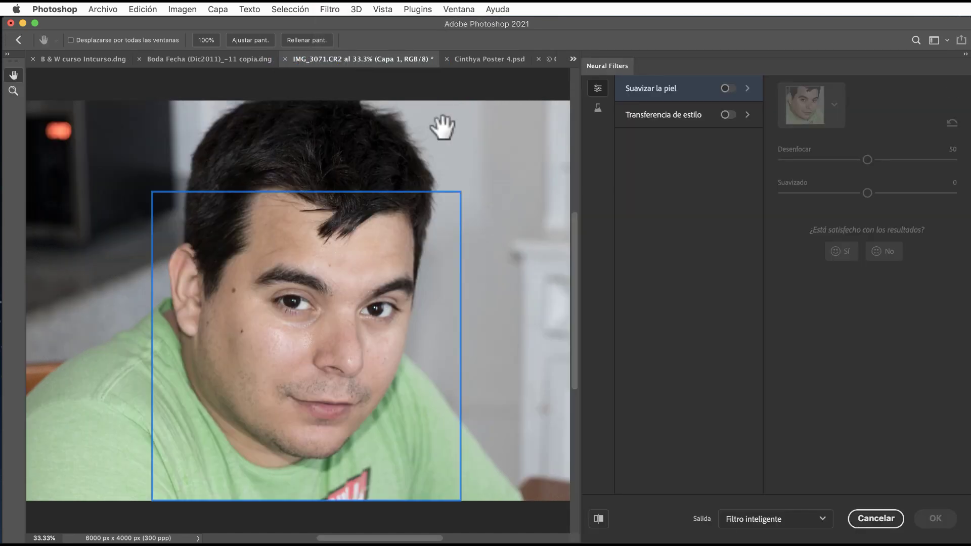
Enable the beta Makeup Transfer filter using Cinthya Poster 4.psd as the reference image.
{"action": "left_click", "coordinate": [673, 120]}
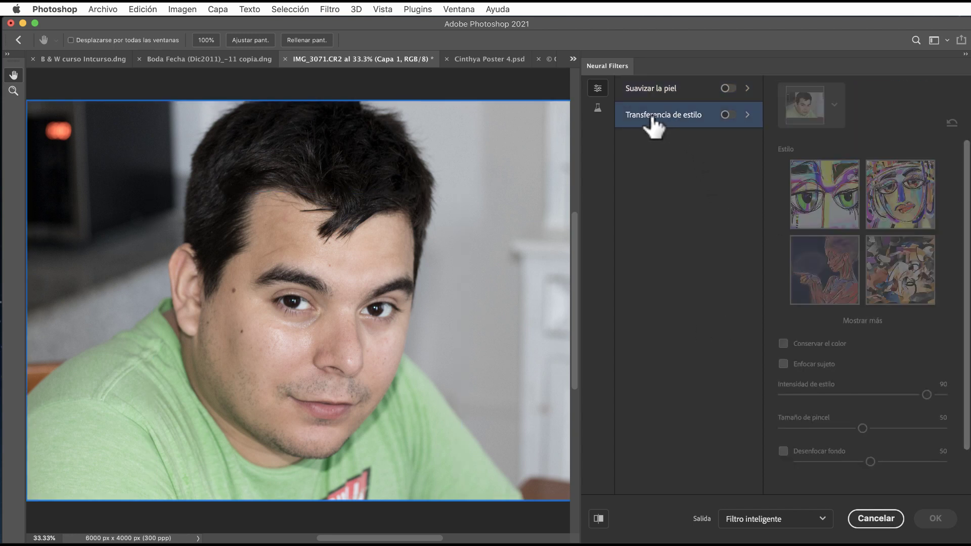
{"action": "left_click", "coordinate": [598, 110]}
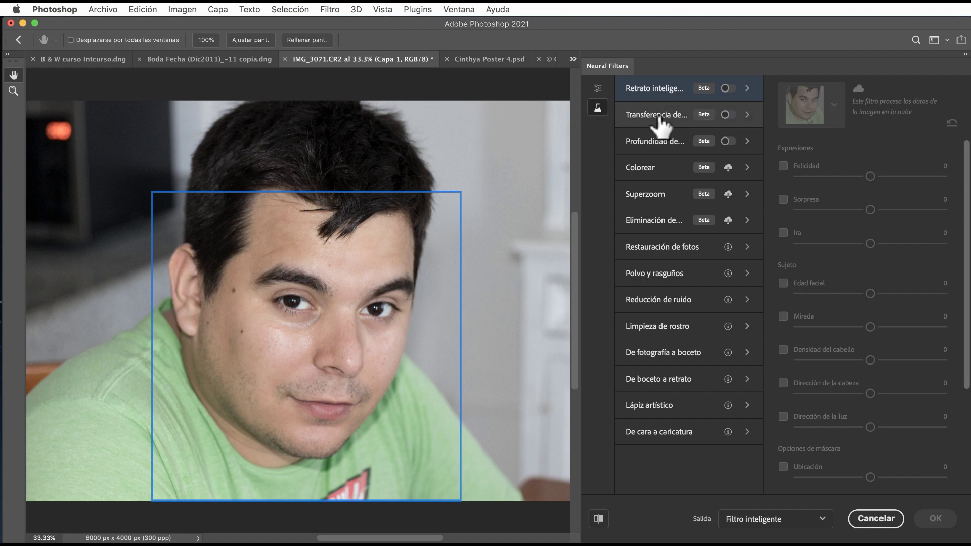
{"action": "mouse_move", "coordinate": [657, 114]}
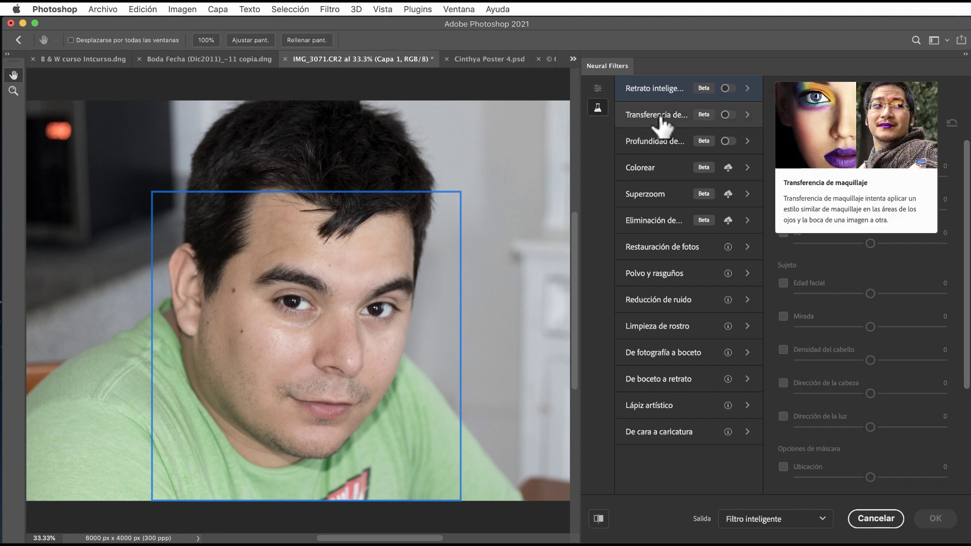
{"action": "left_click", "coordinate": [729, 115]}
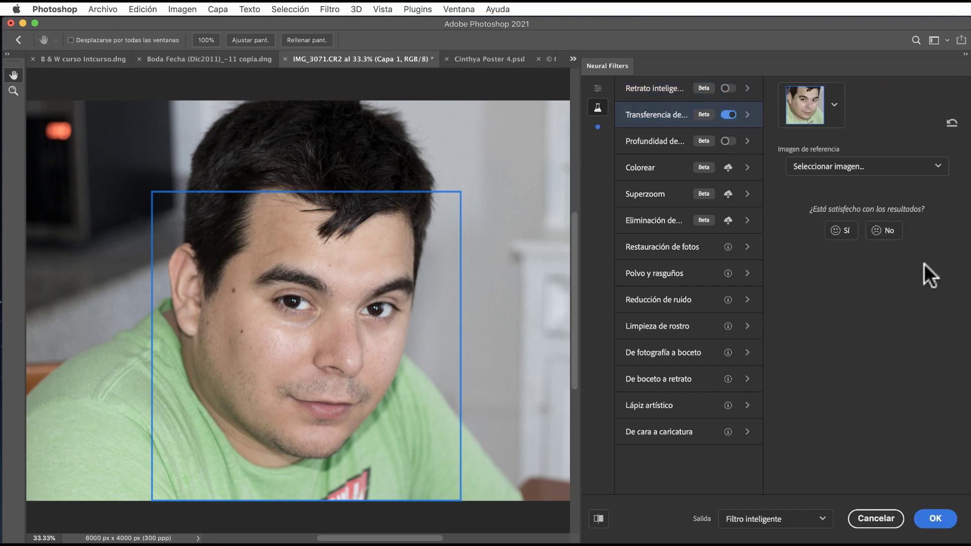
{"action": "left_click", "coordinate": [815, 166]}
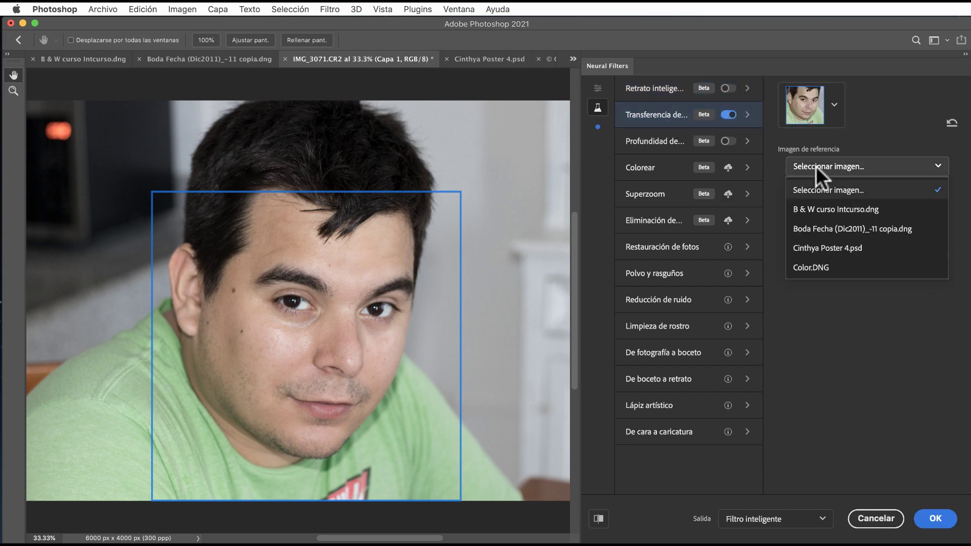
{"action": "left_click", "coordinate": [871, 250]}
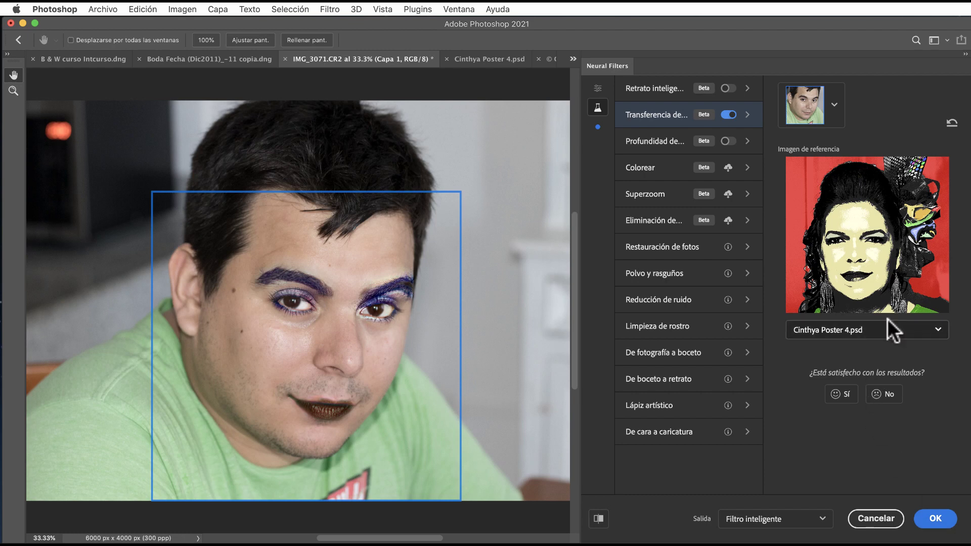
Preview Color.DNG and B & W curso Intcurso.dng as makeup reference images.
{"action": "left_click", "coordinate": [891, 342]}
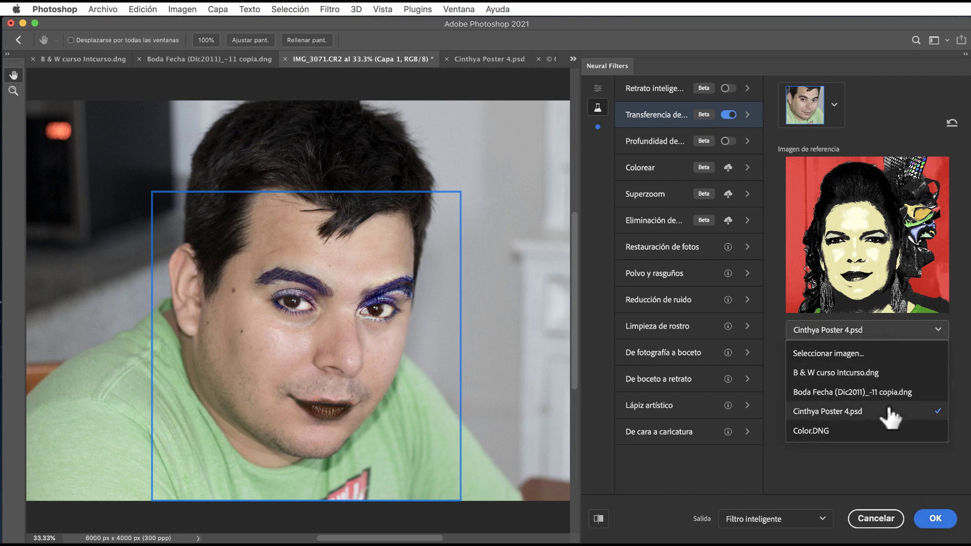
{"action": "left_click", "coordinate": [872, 435]}
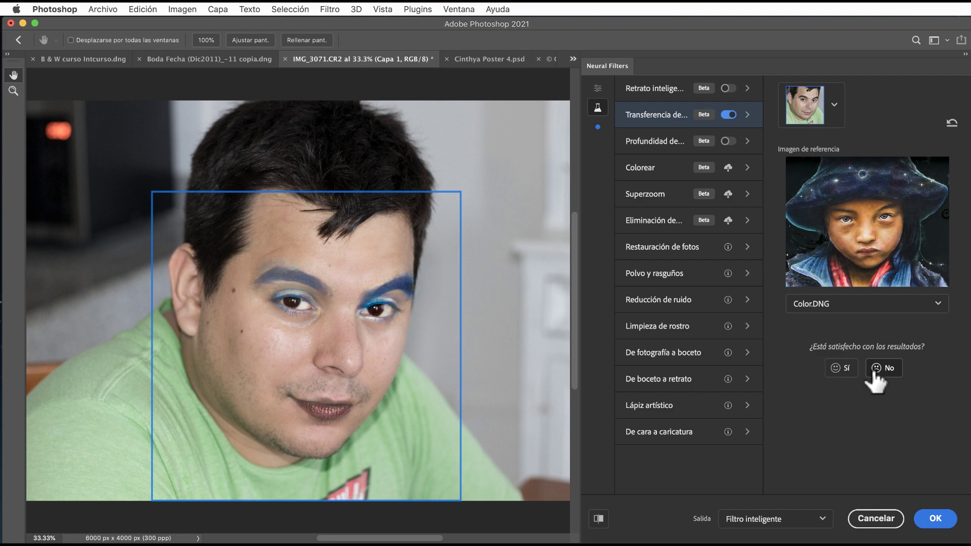
{"action": "left_click", "coordinate": [877, 301]}
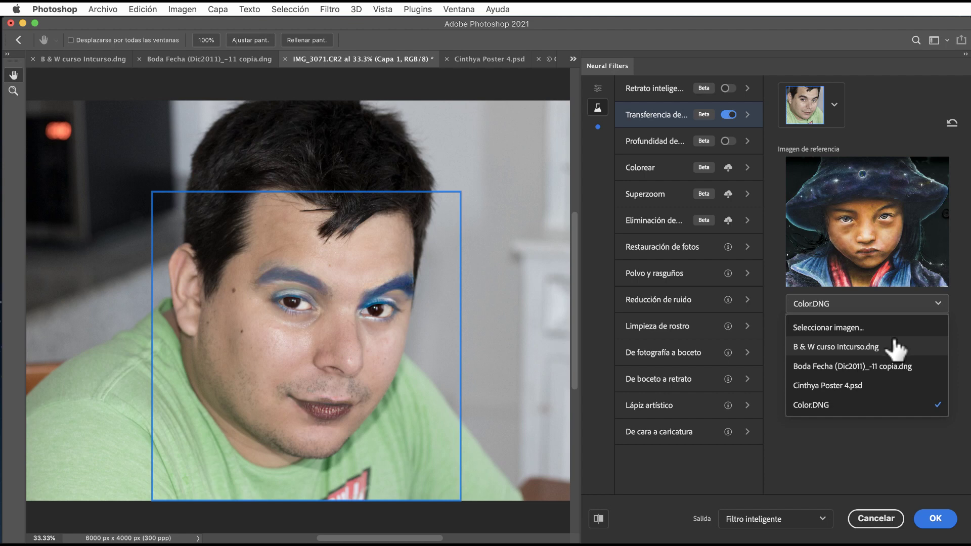
{"action": "left_click", "coordinate": [837, 347]}
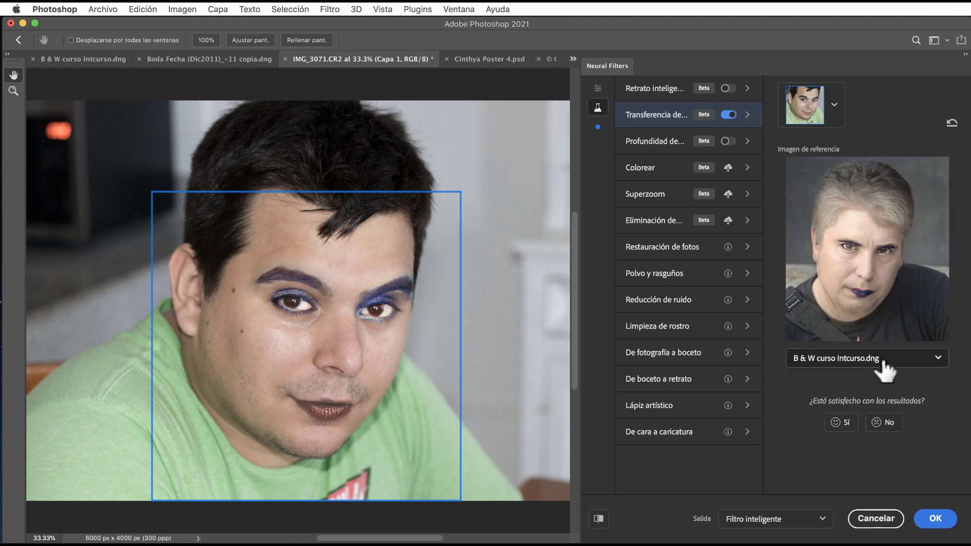
Apply the Boda Fecha (Dic2011)_-11 copia.dng makeup to the man as a Neural Filters smart filter.
{"action": "left_click", "coordinate": [882, 358]}
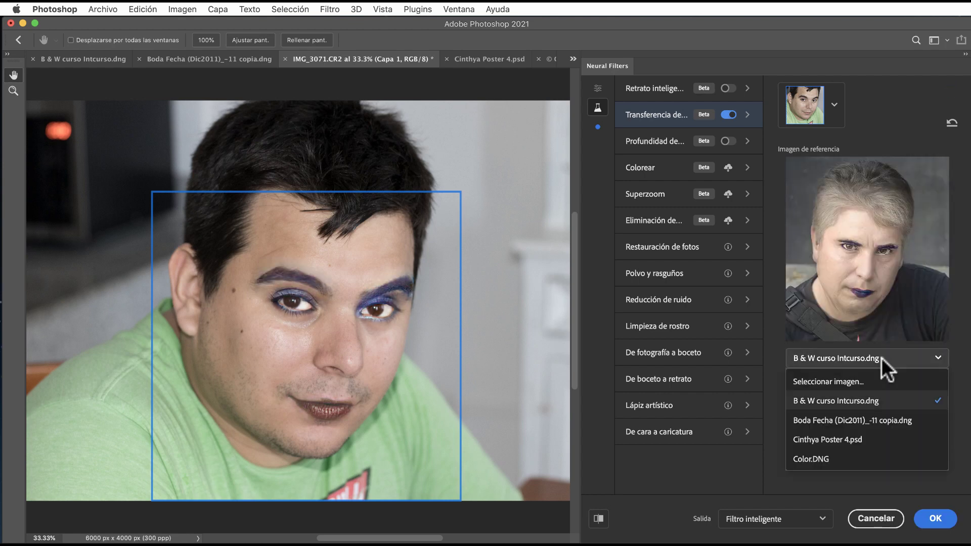
{"action": "left_click", "coordinate": [894, 430]}
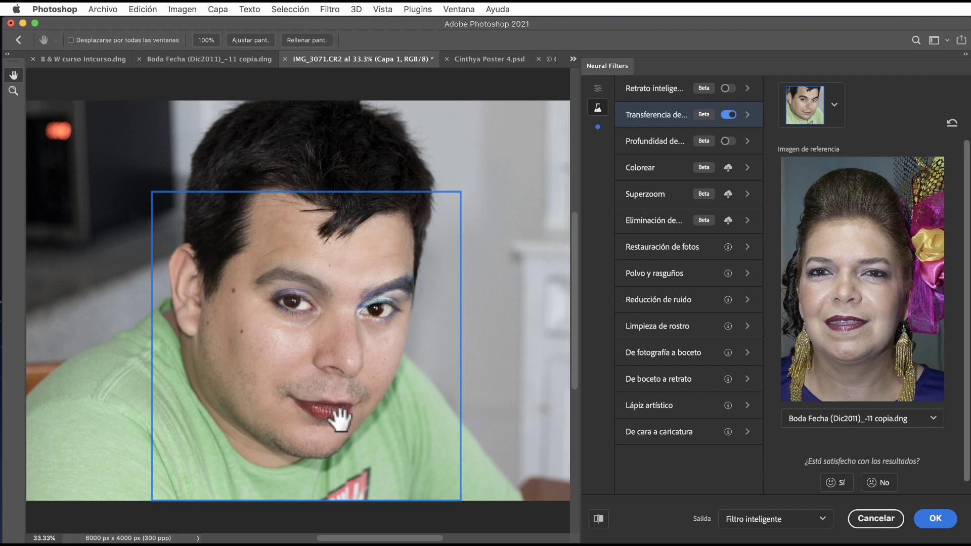
{"action": "left_click", "coordinate": [935, 519]}
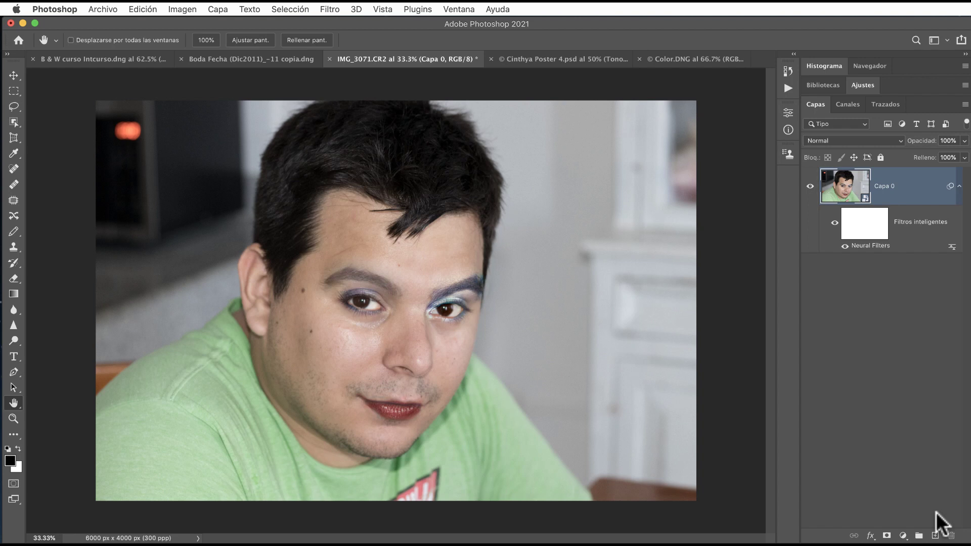
{"action": "left_click", "coordinate": [844, 246]}
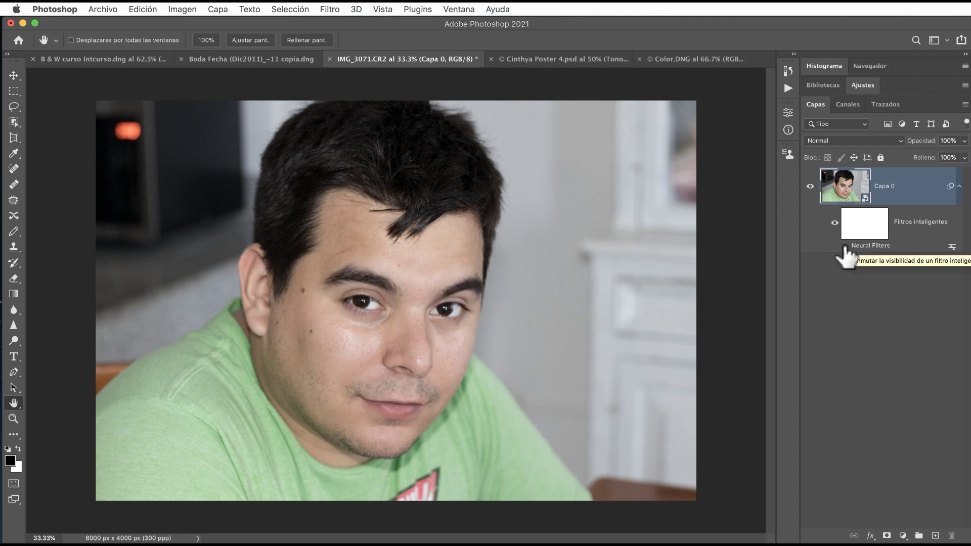
{"action": "left_click", "coordinate": [844, 246]}
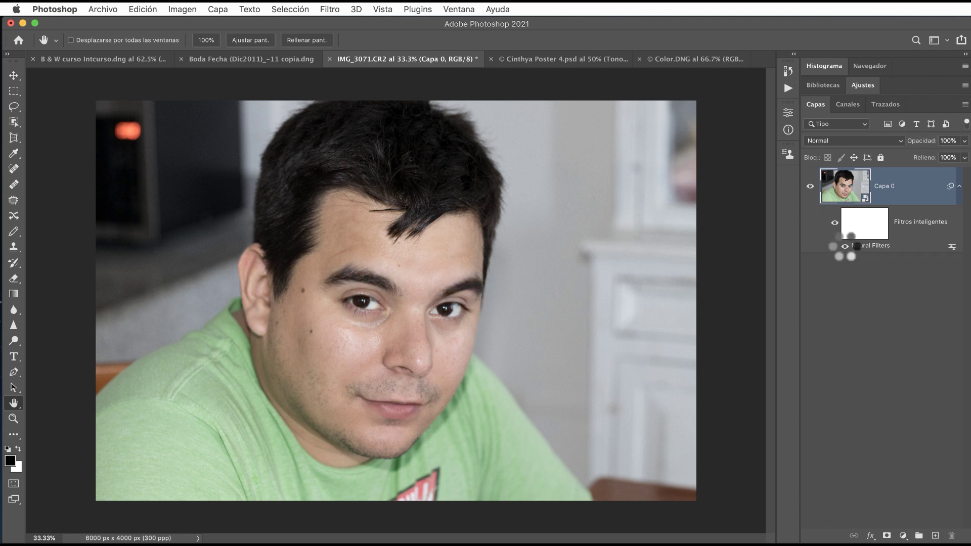